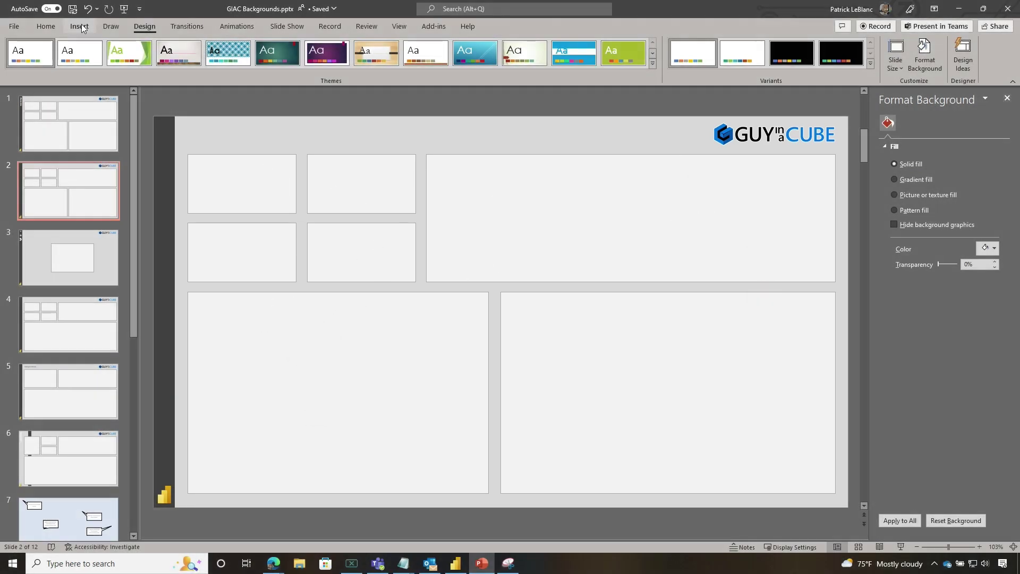
Add thumbs-up and thumbs-down emoji text boxes side by side at the slide's top-left
click(78, 26)
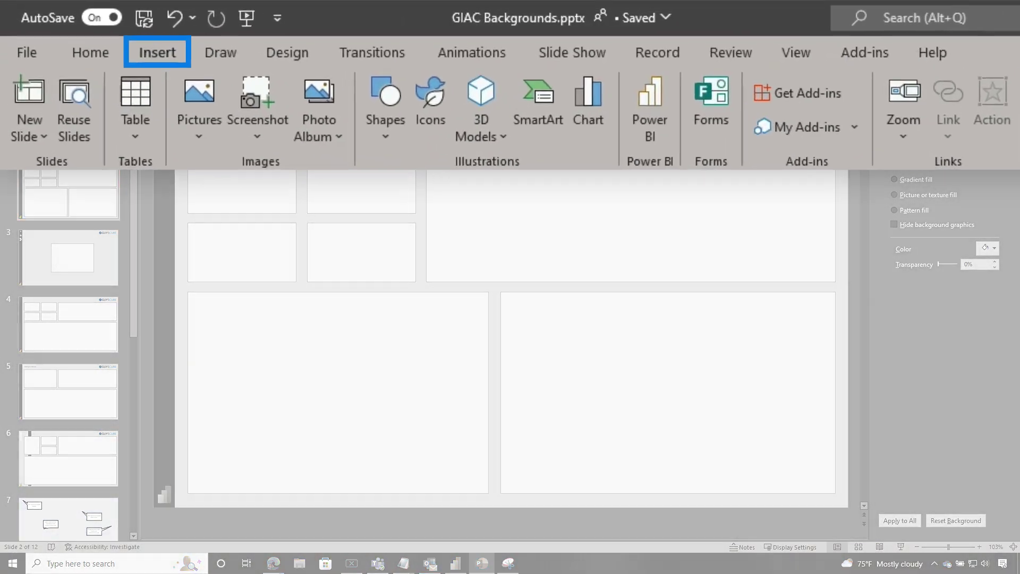
click(625, 109)
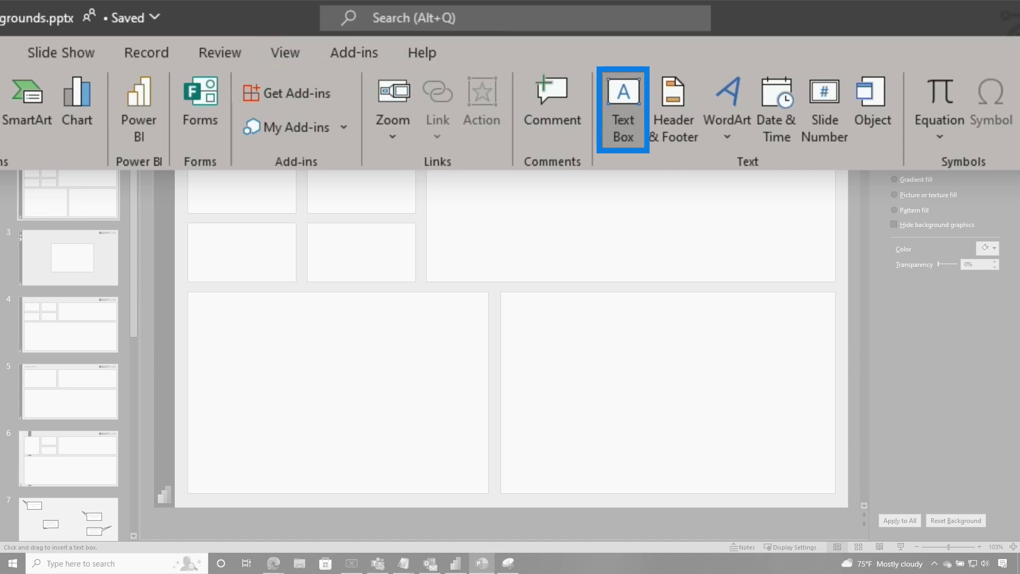
drag(199, 124, 229, 154)
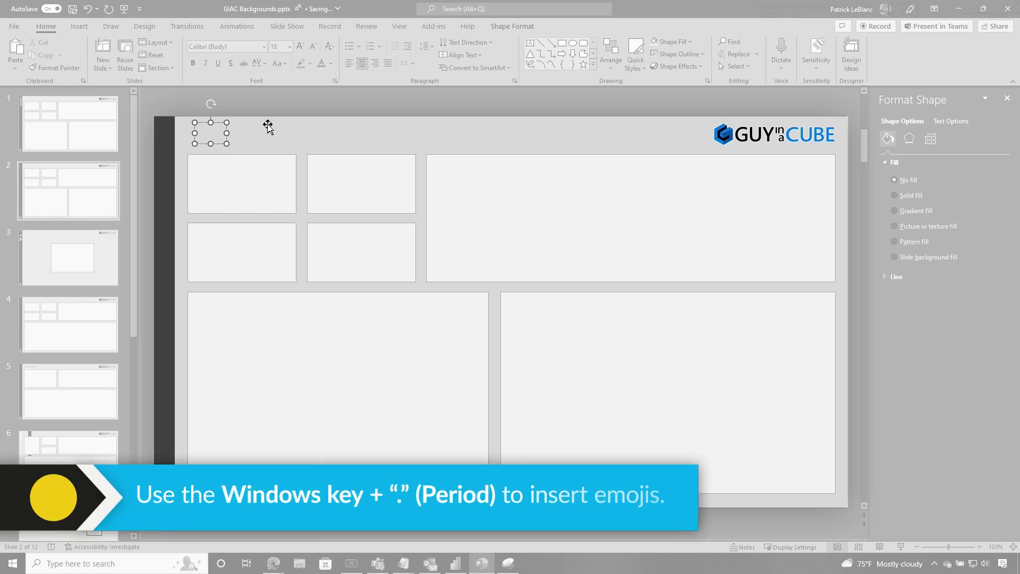
key(super+period)
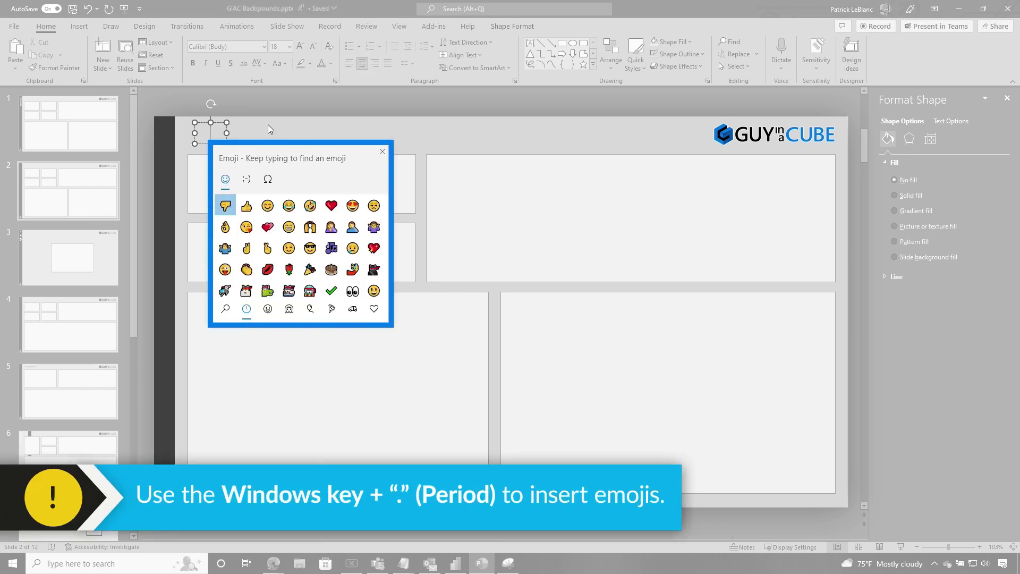
text(thu)
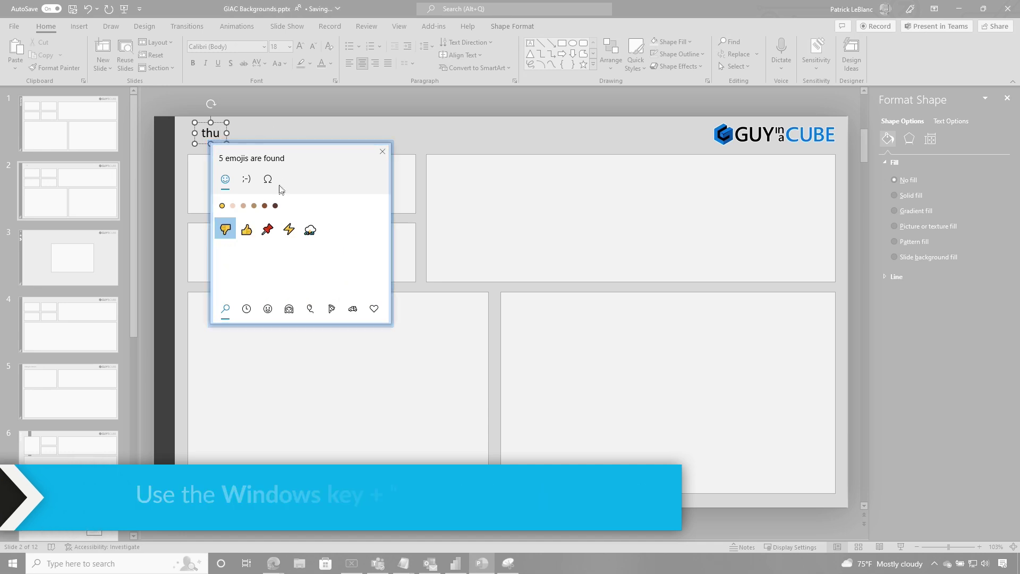
click(251, 133)
text(th)
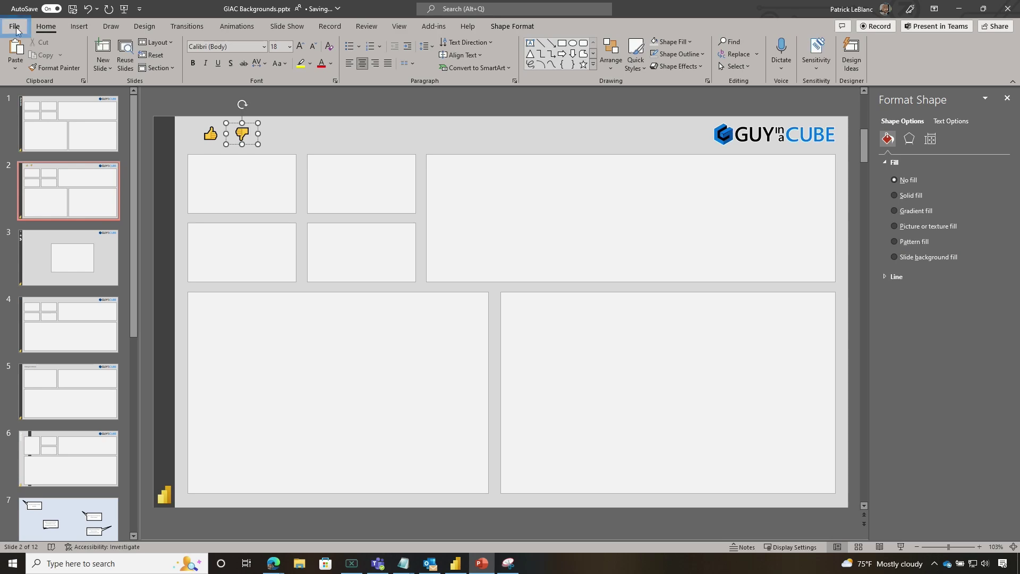
Check the Save a Copy file formats, then return to the slide without changing the type
click(16, 29)
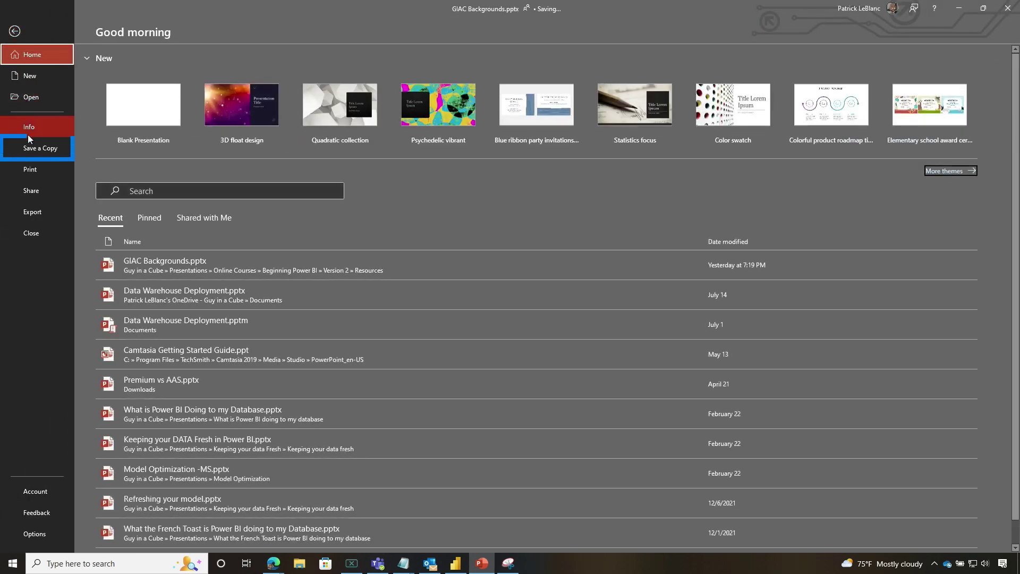
click(34, 150)
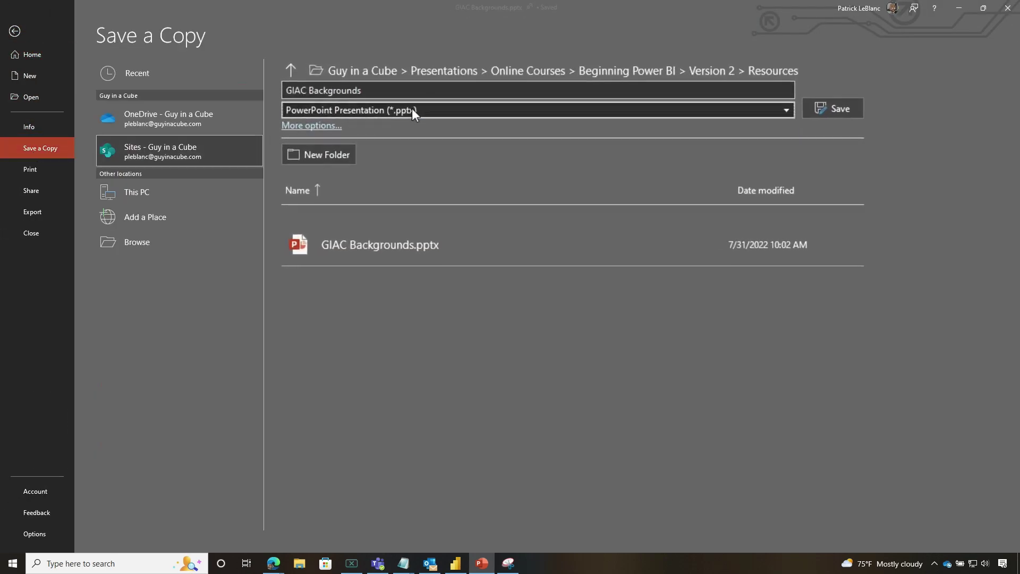
click(413, 109)
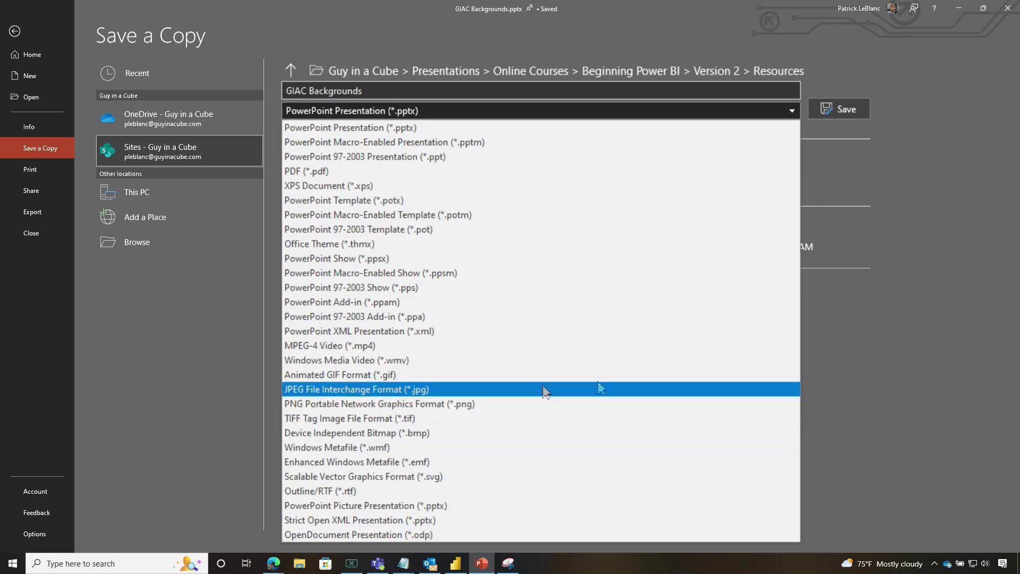
click(38, 148)
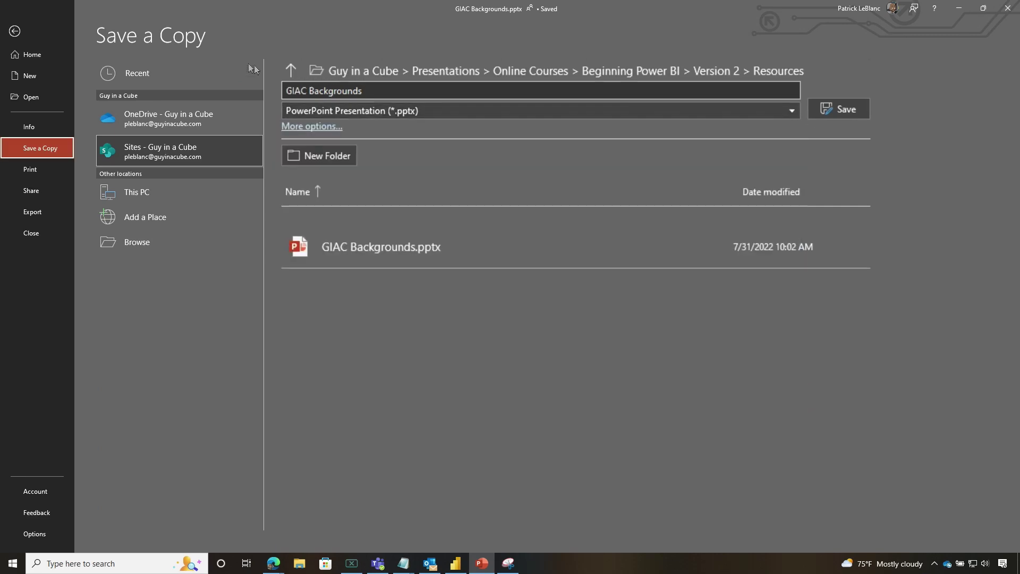
click(22, 42)
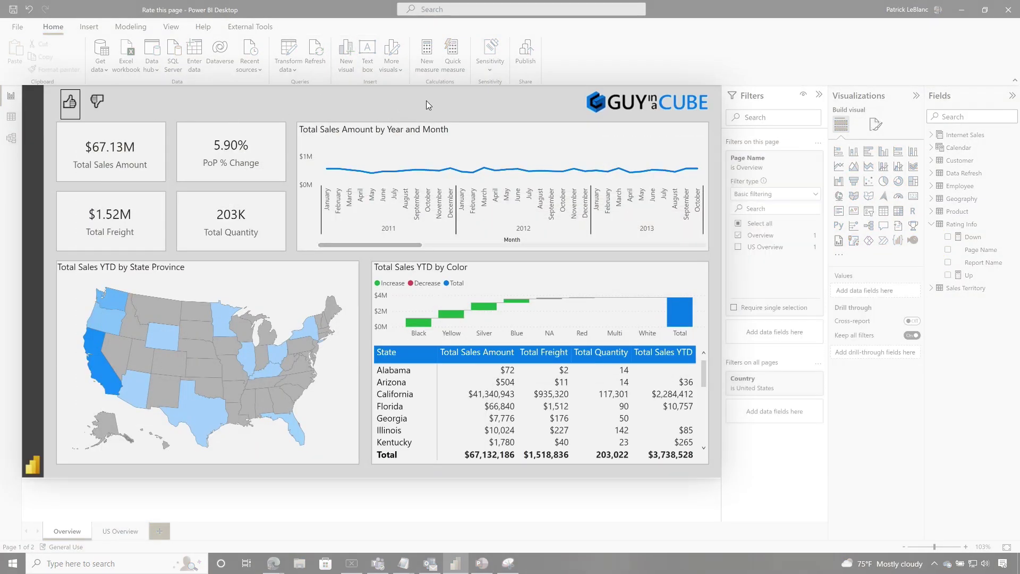
click(876, 124)
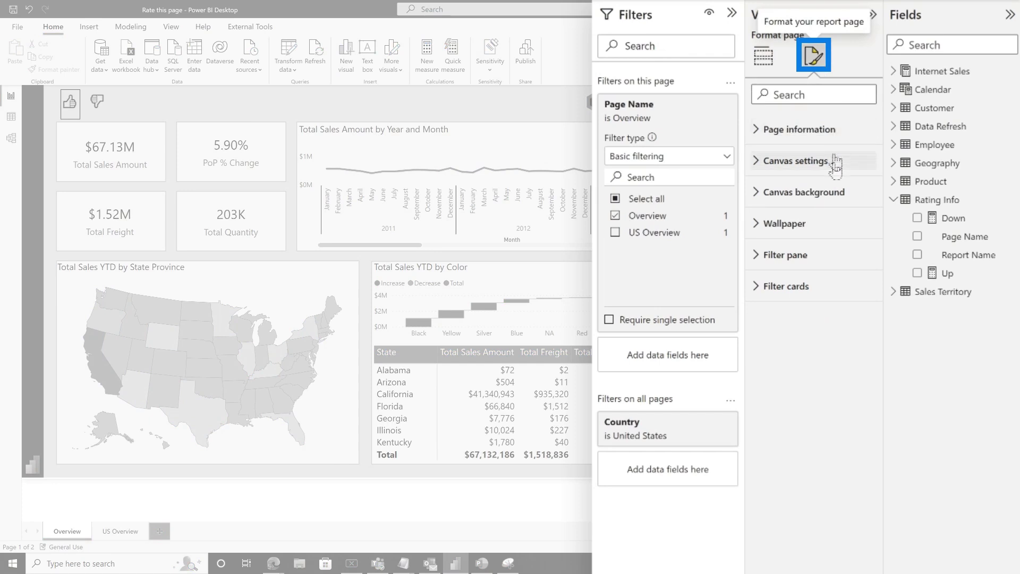
click(788, 193)
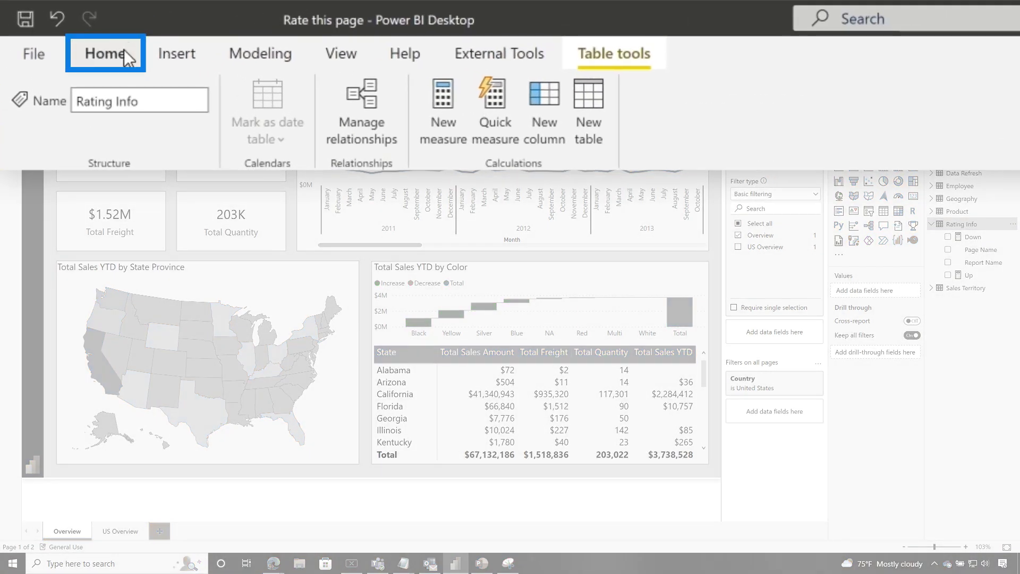
click(106, 47)
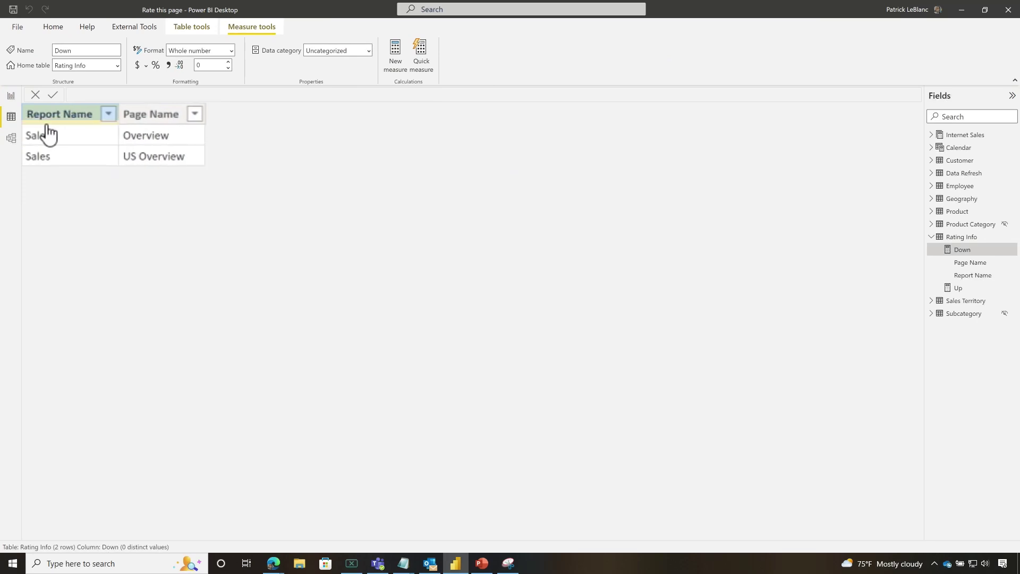
drag(47, 126, 49, 128)
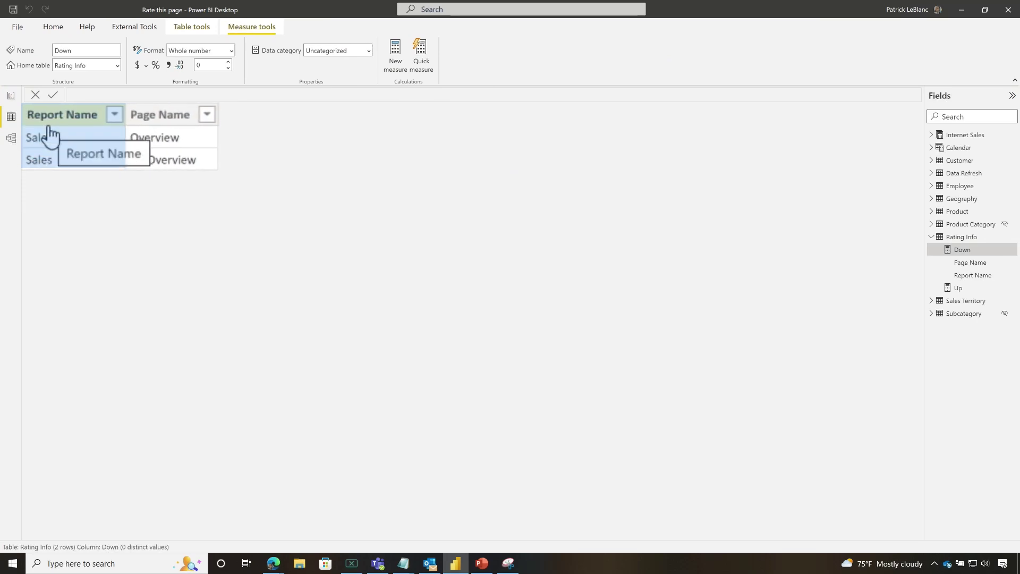
drag(143, 142, 175, 141)
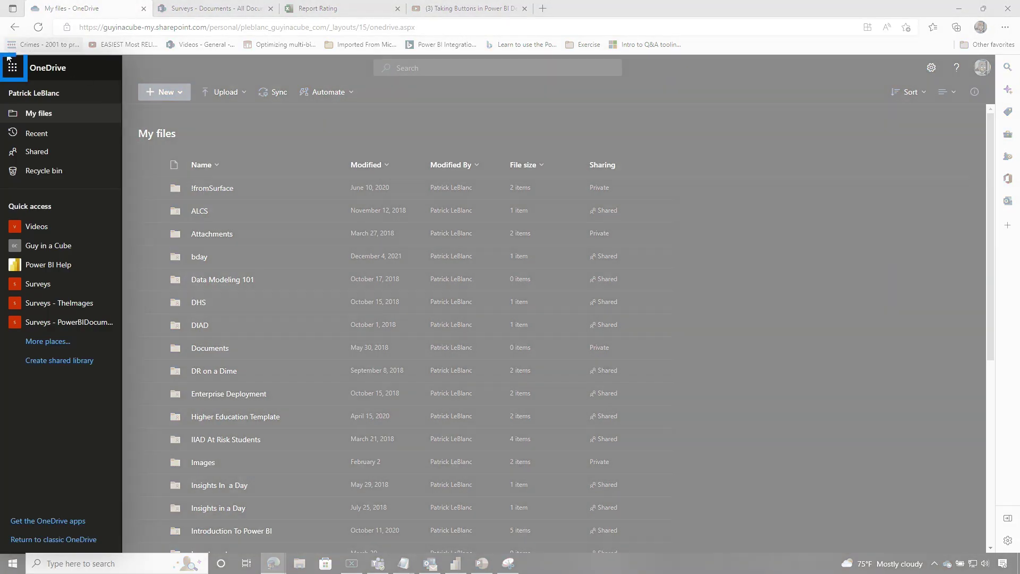
Go from the Microsoft 365 app launcher to the Surveys Documents library and open Report Rating.xlsx
click(12, 67)
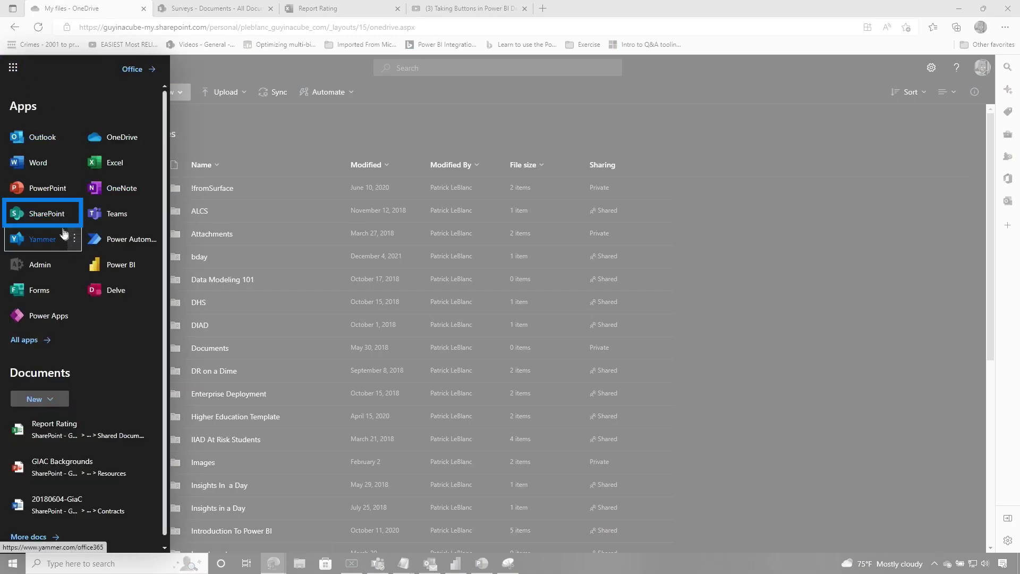
click(187, 8)
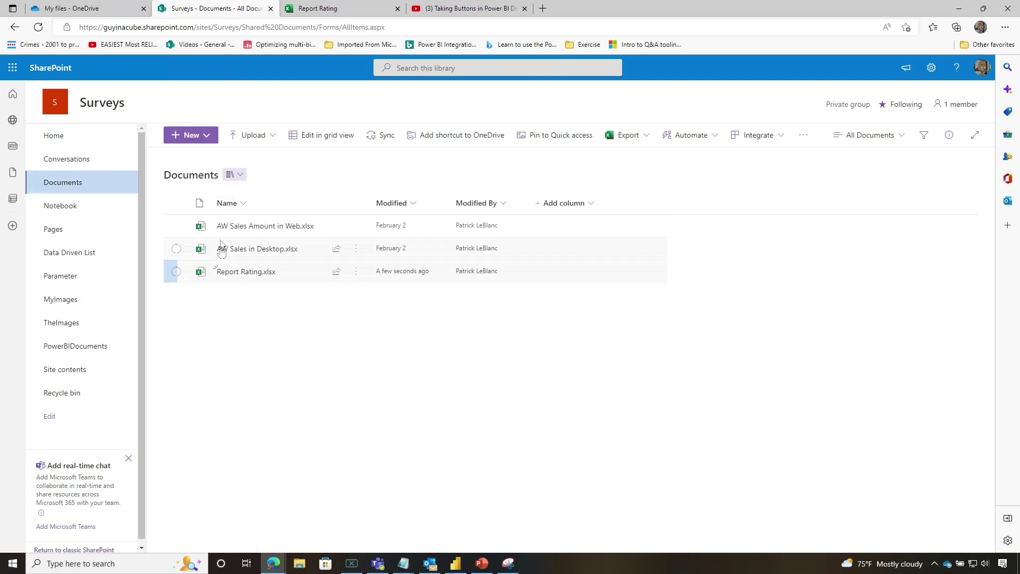
click(262, 275)
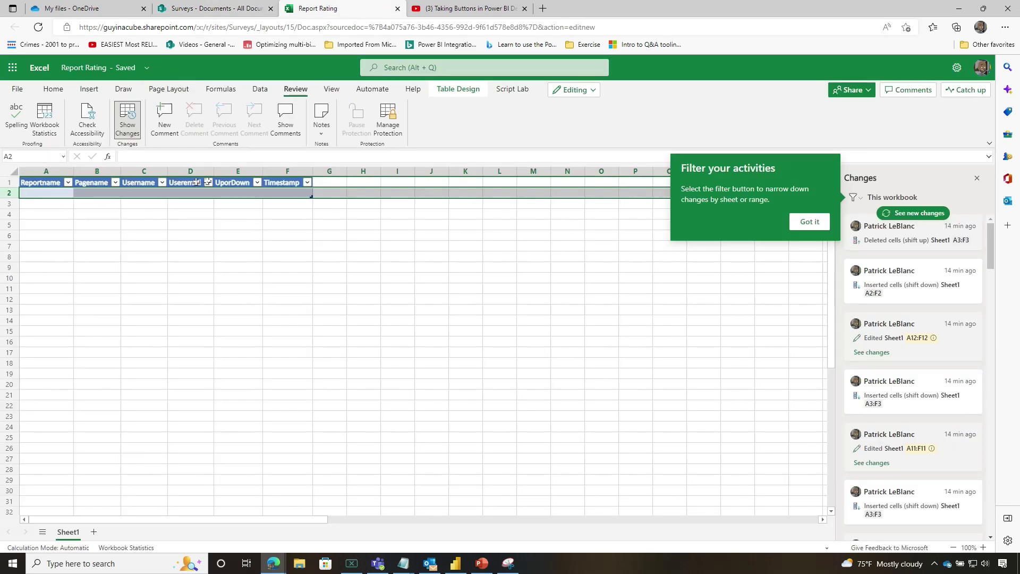
Select the workbook's header cells and check the Ratings table name in Table Design, then leave the browser
drag(53, 185, 294, 184)
drag(49, 182, 183, 182)
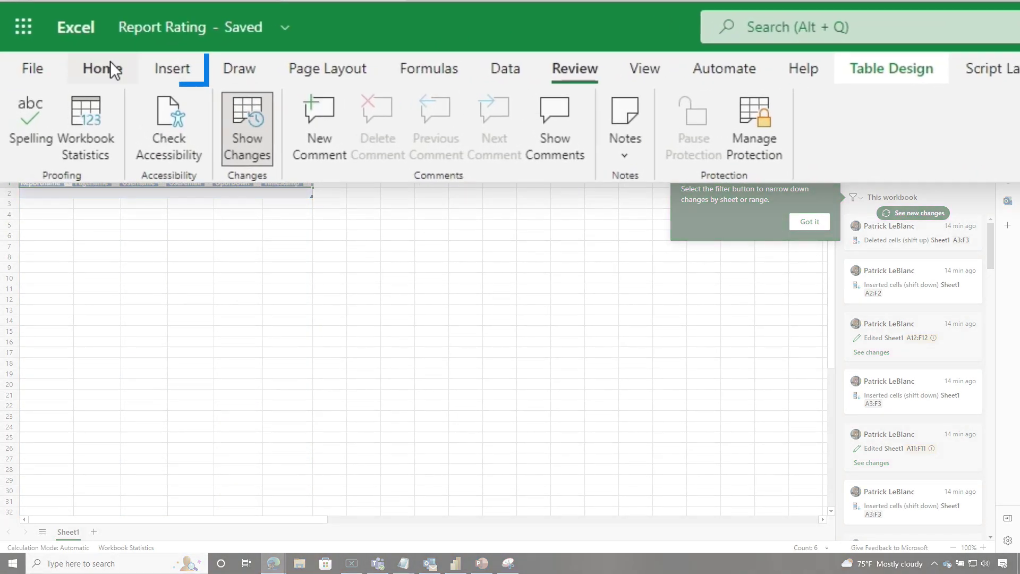
click(81, 90)
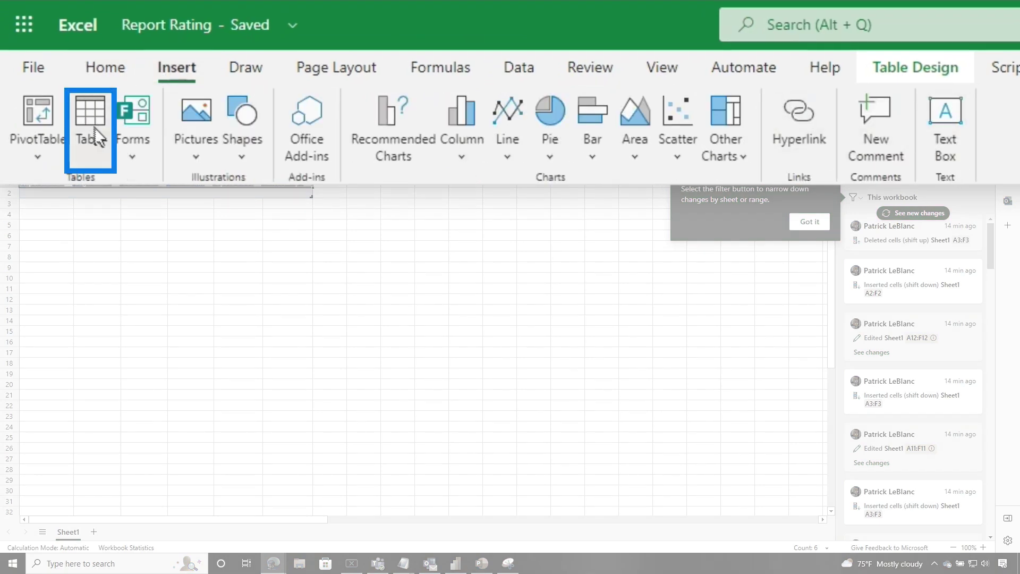
click(940, 80)
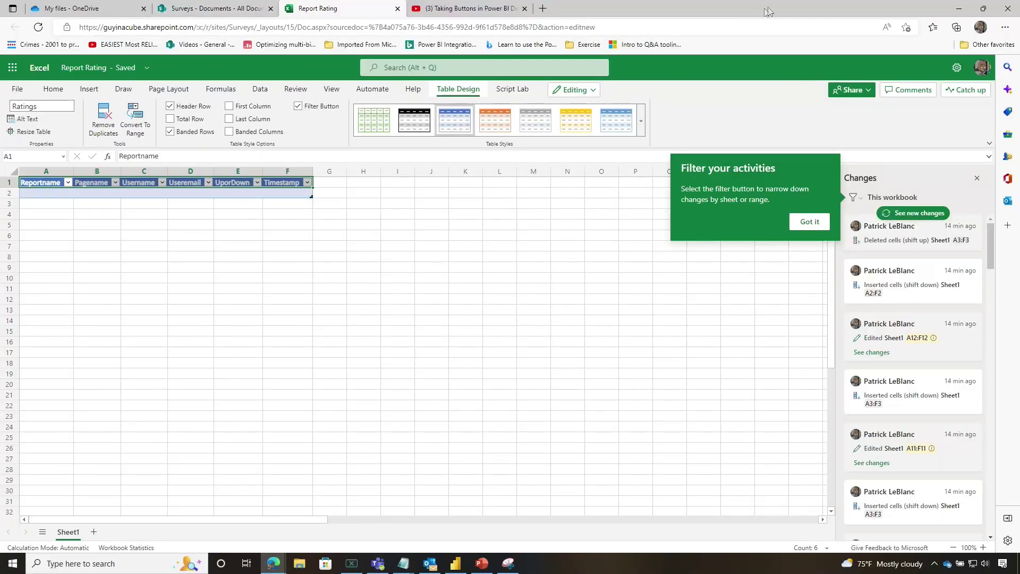
click(958, 5)
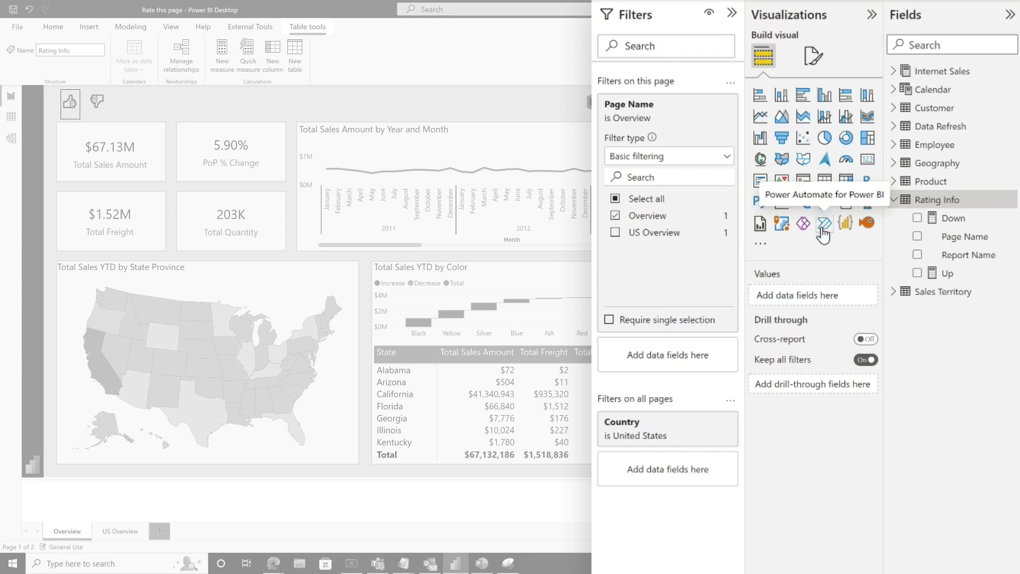
Add a Power Automate visual near the top and feed it Page Name, Report Name and Down
click(822, 230)
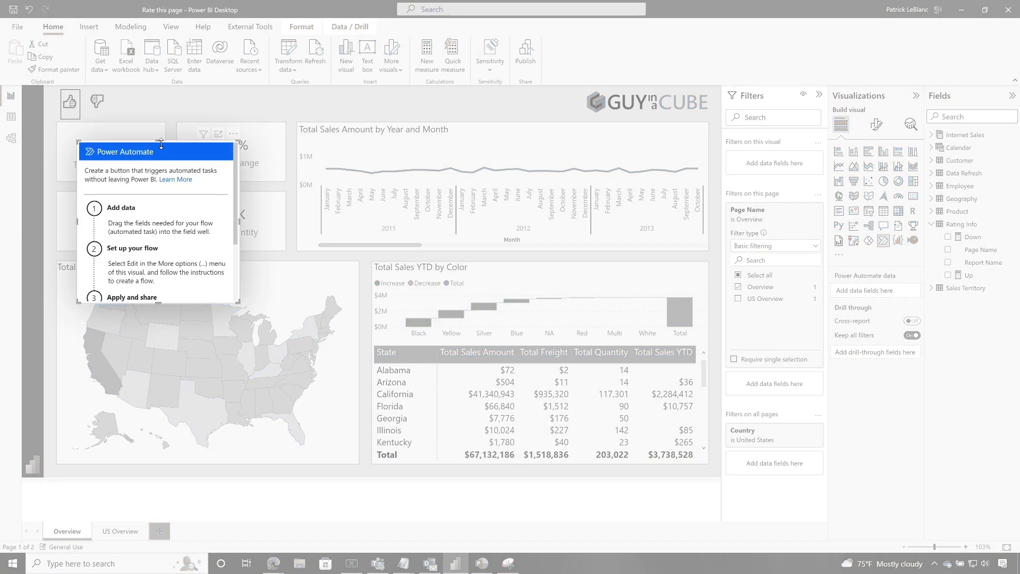
drag(233, 138, 252, 94)
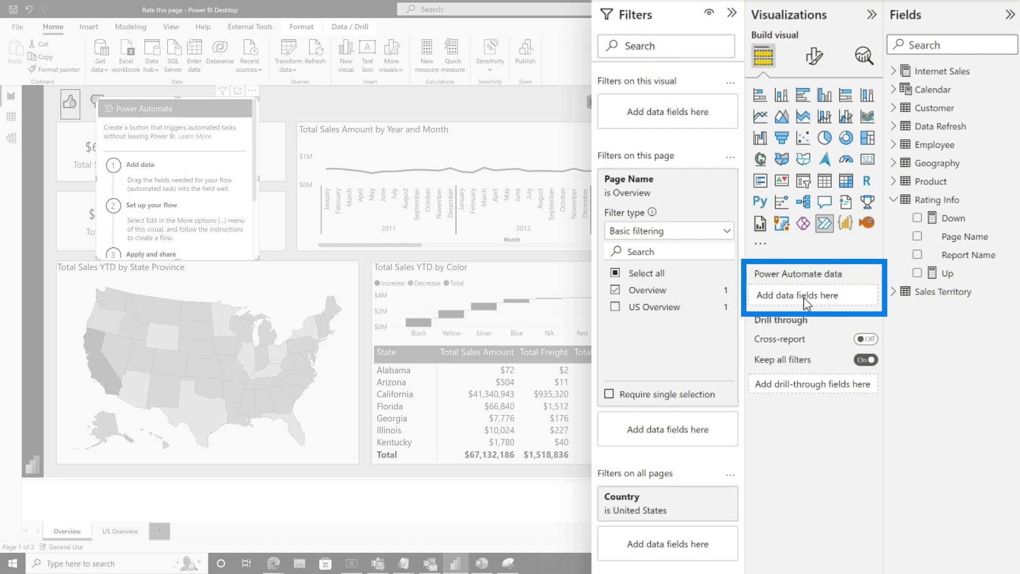
drag(822, 293, 818, 295)
drag(968, 255, 799, 306)
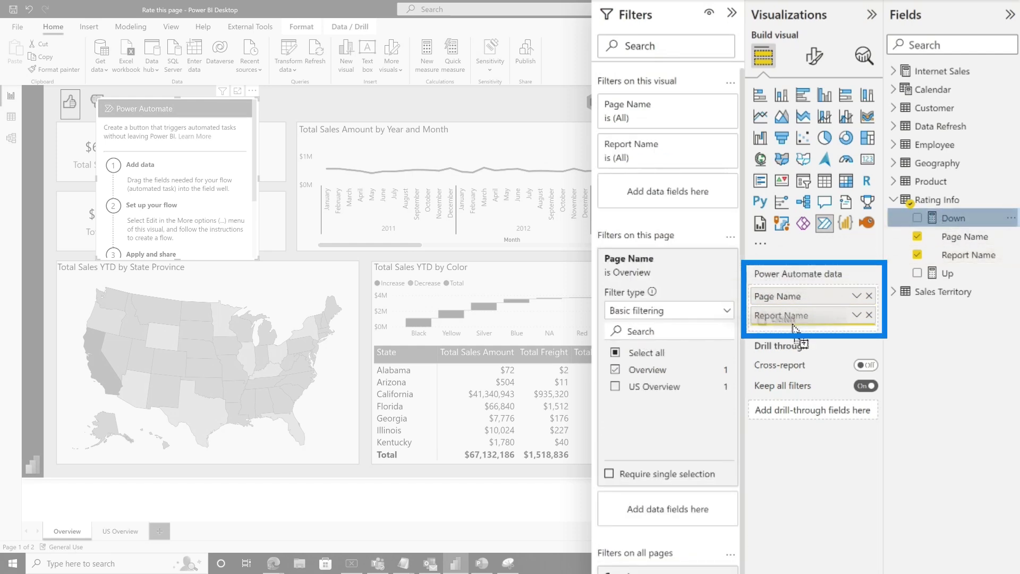
drag(794, 325, 795, 329)
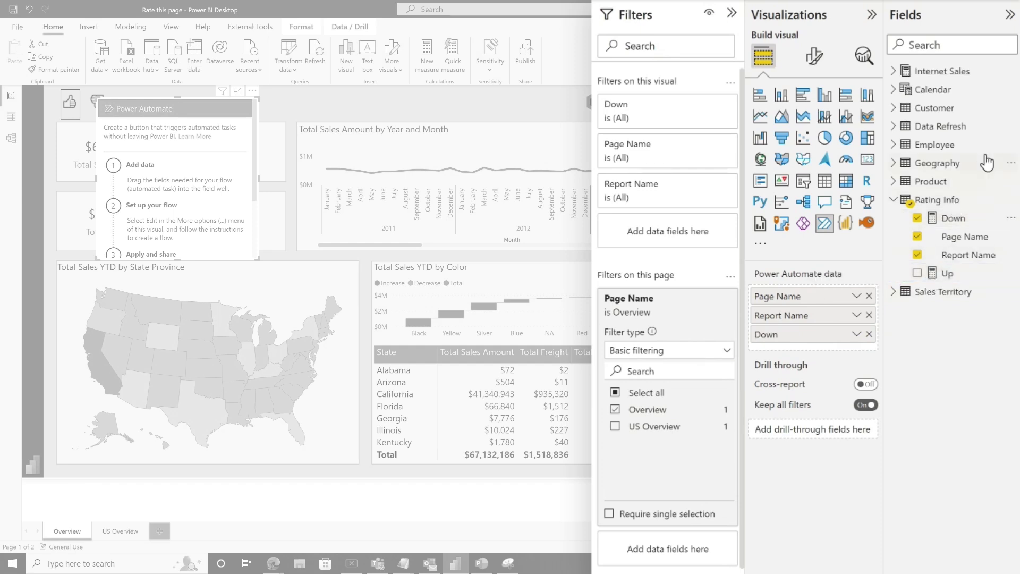
Filter the visual to Page Name Overview and enlarge it to show all four steps
mouse_move(807, 132)
mouse_down()
mouse_move(653, 35)
mouse_move(669, 159)
mouse_move(650, 364)
mouse_move(664, 365)
mouse_up()
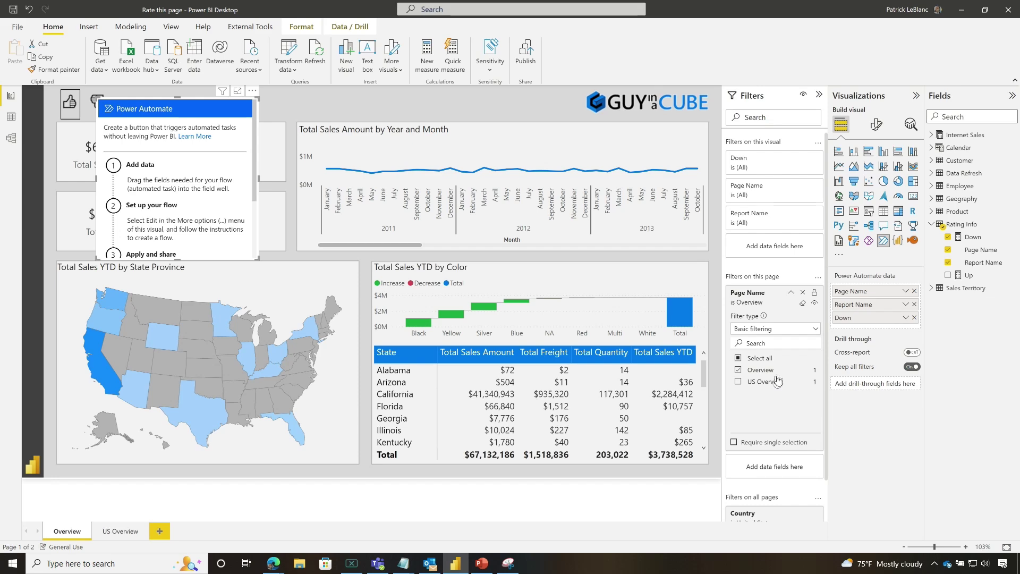
click(791, 293)
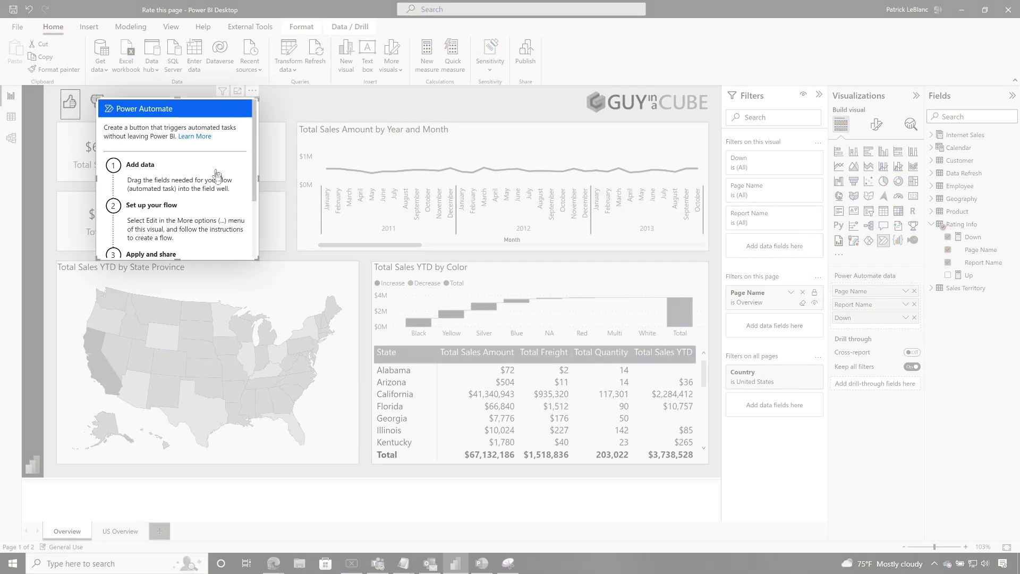
drag(256, 258, 327, 332)
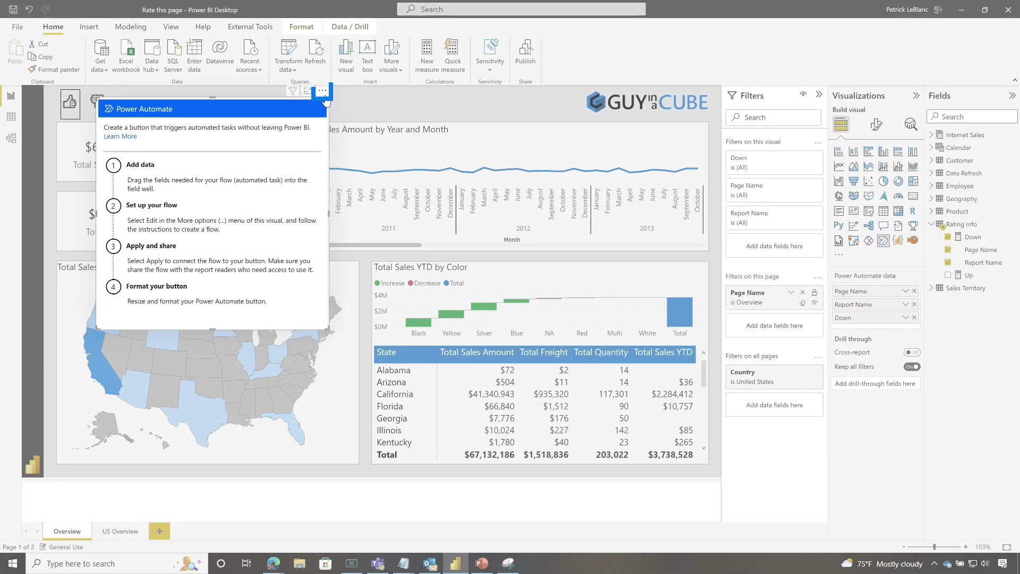
Open the flow editor and start from the 'Update an Excel table from Power BI' template
click(323, 91)
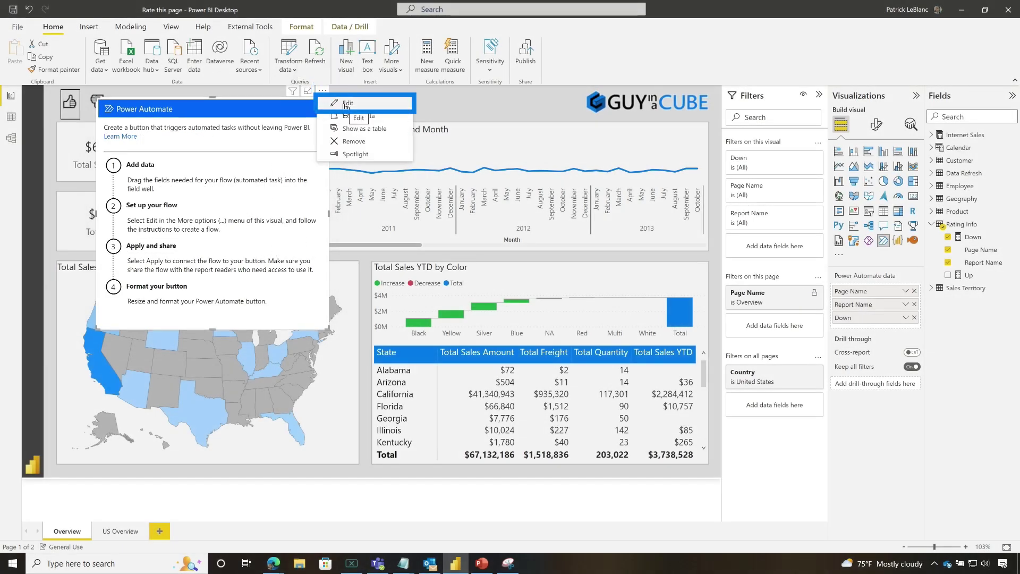
click(346, 104)
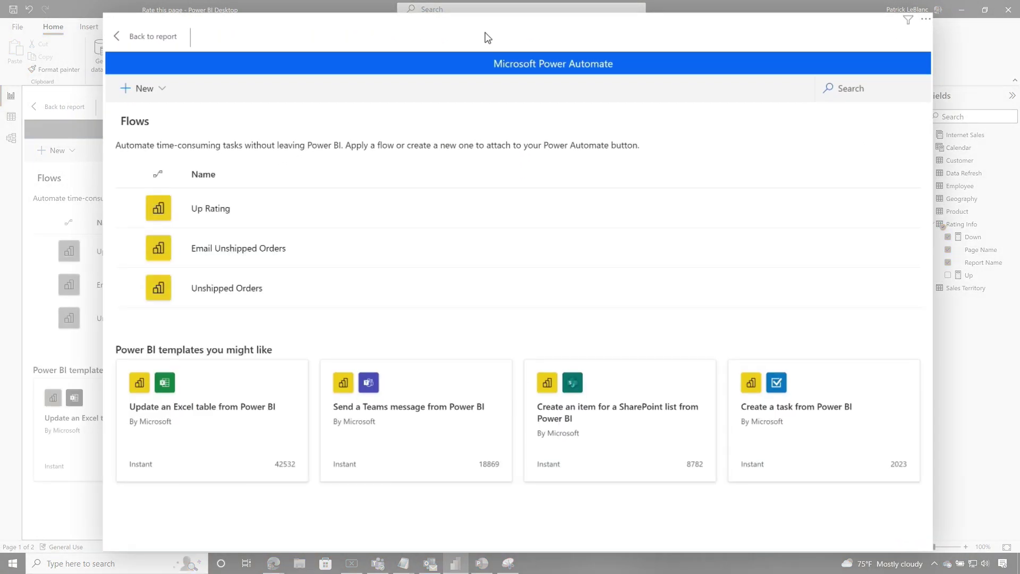
mouse_move(275, 221)
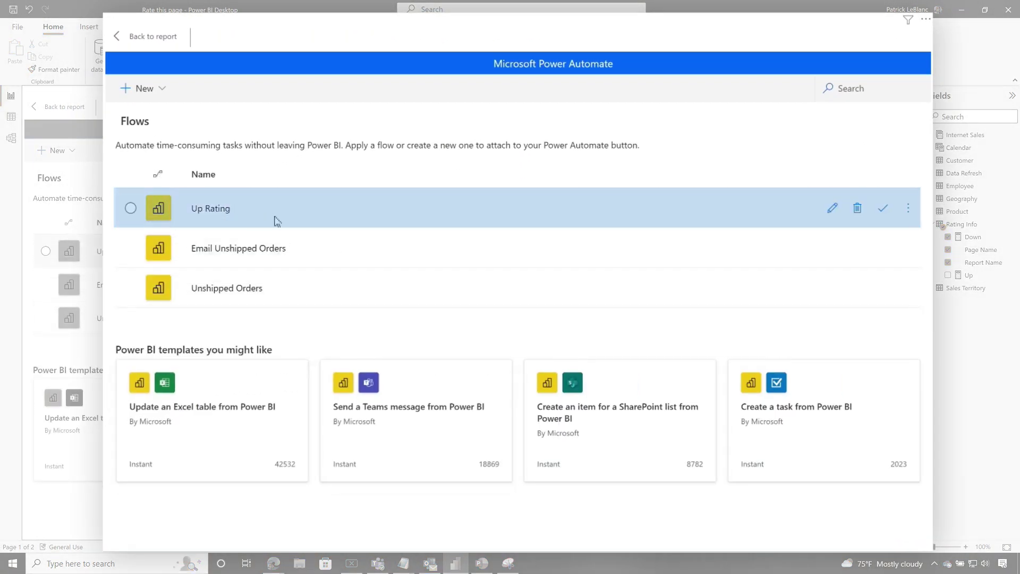
click(235, 421)
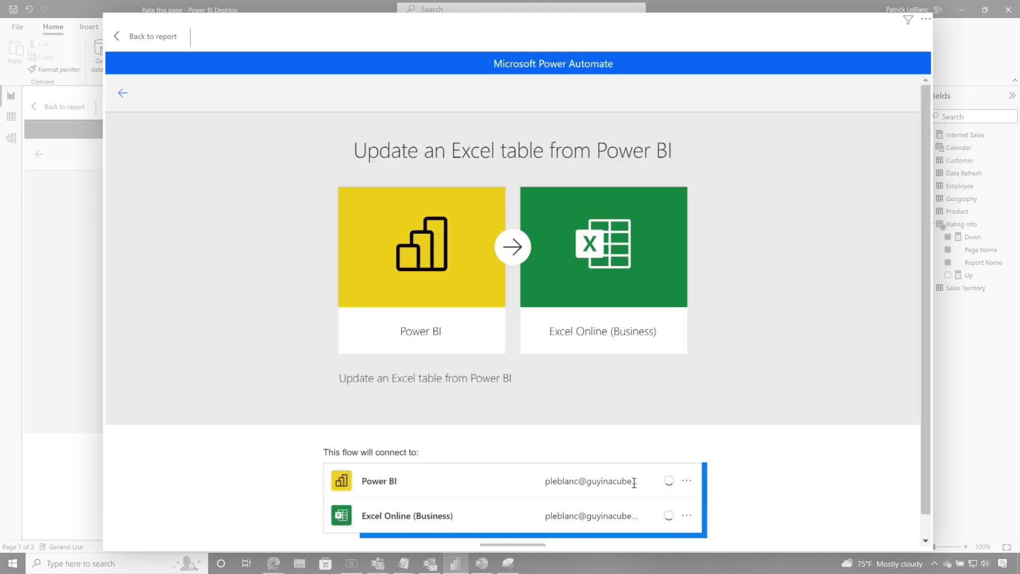
scroll(779, 457, down, 1)
click(531, 530)
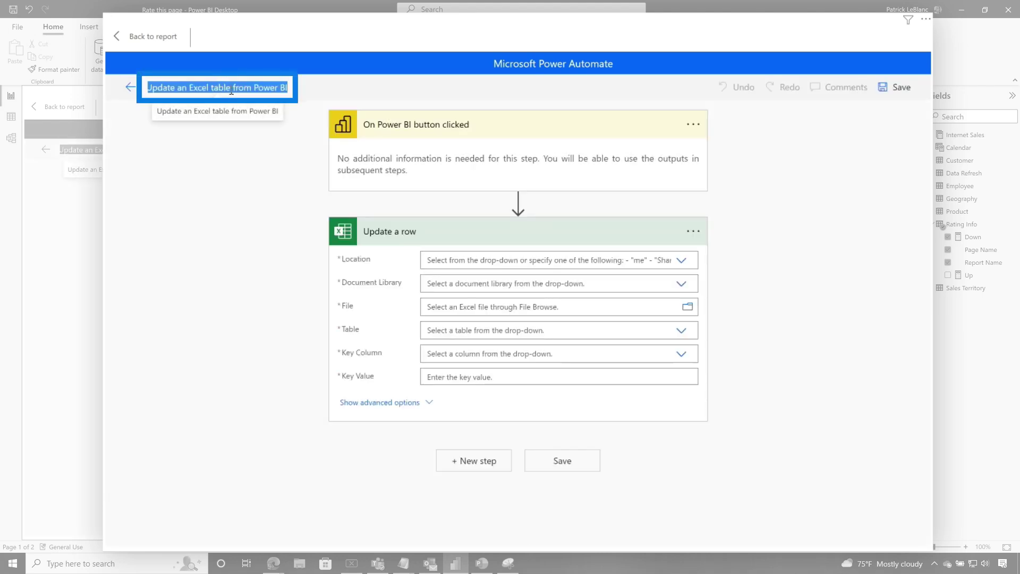
Name the flow Down Rating and delete its Update a row step
text(Down Rating)
click(693, 233)
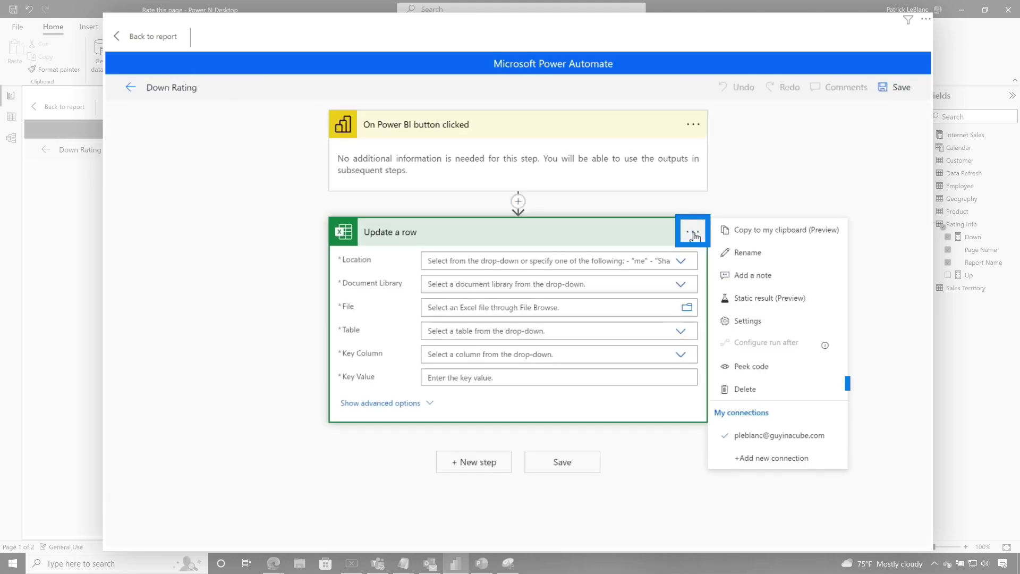
click(754, 389)
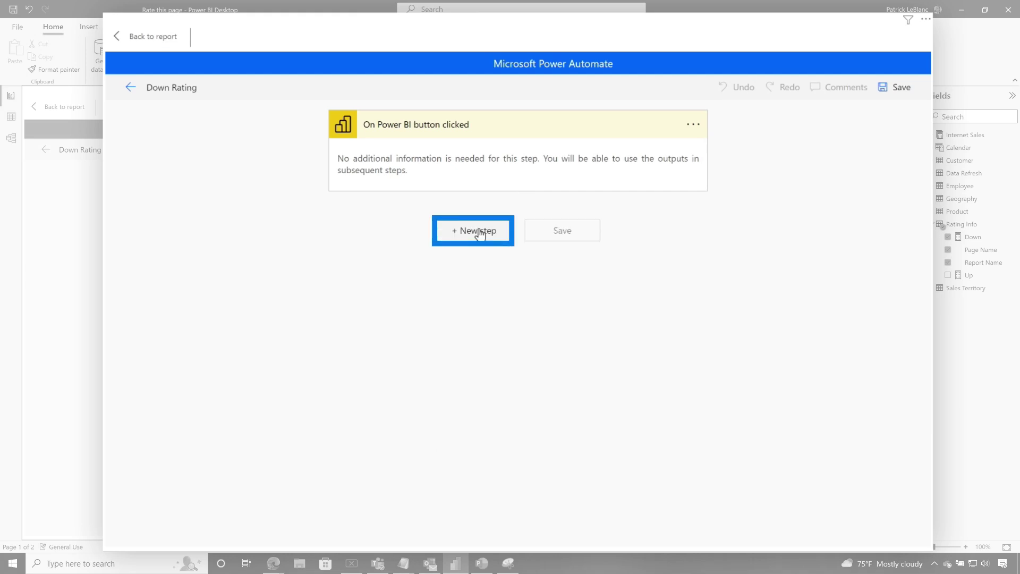
Add an Excel 'Add a row into a table' action after the button trigger
click(476, 231)
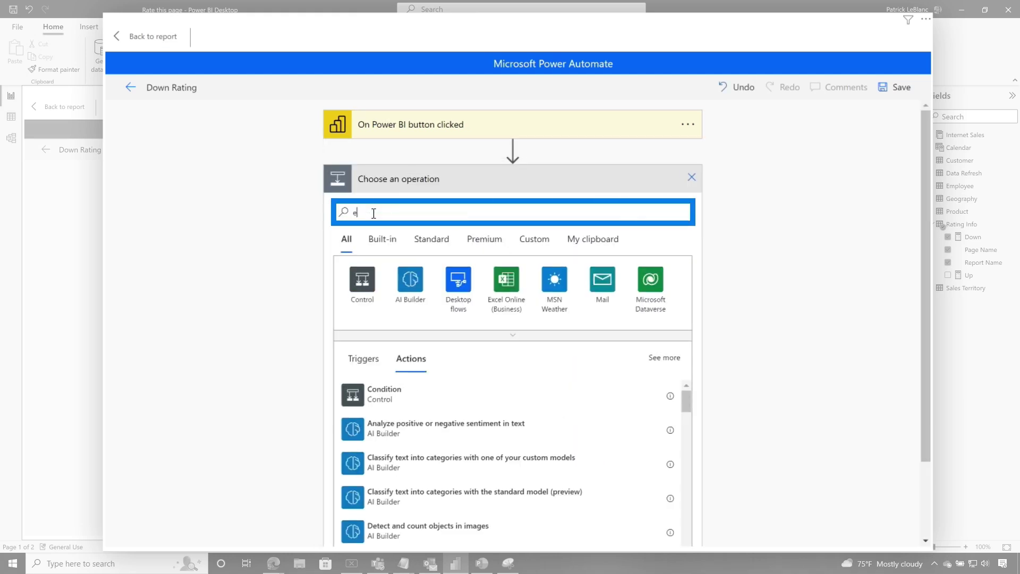
text(excel)
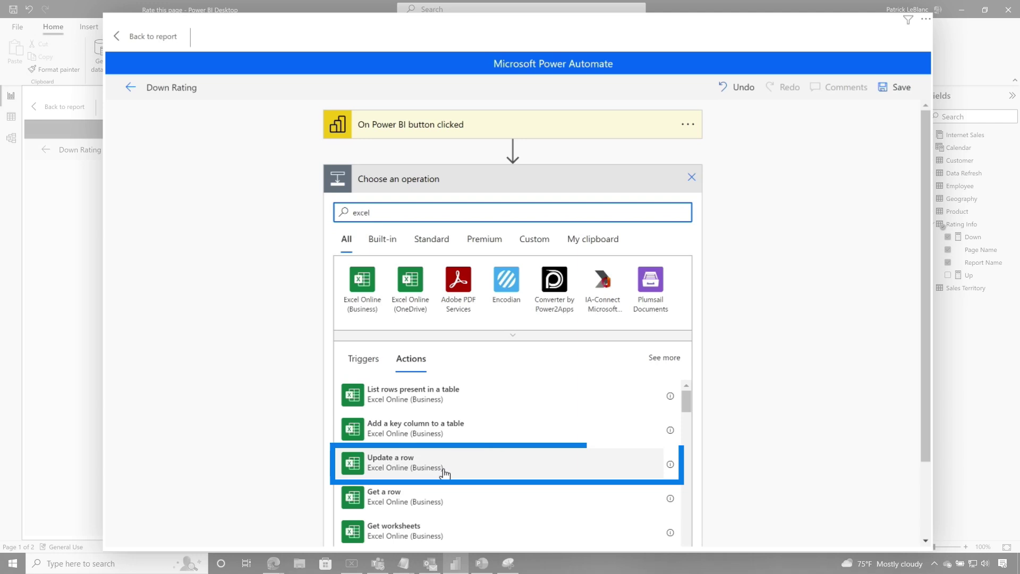
scroll(440, 473, down, 3)
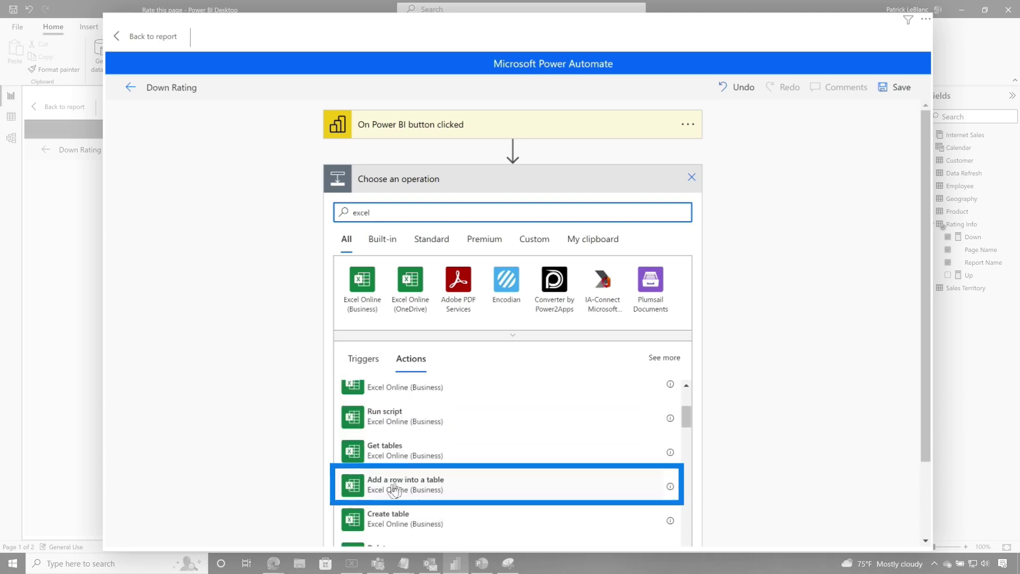
click(389, 491)
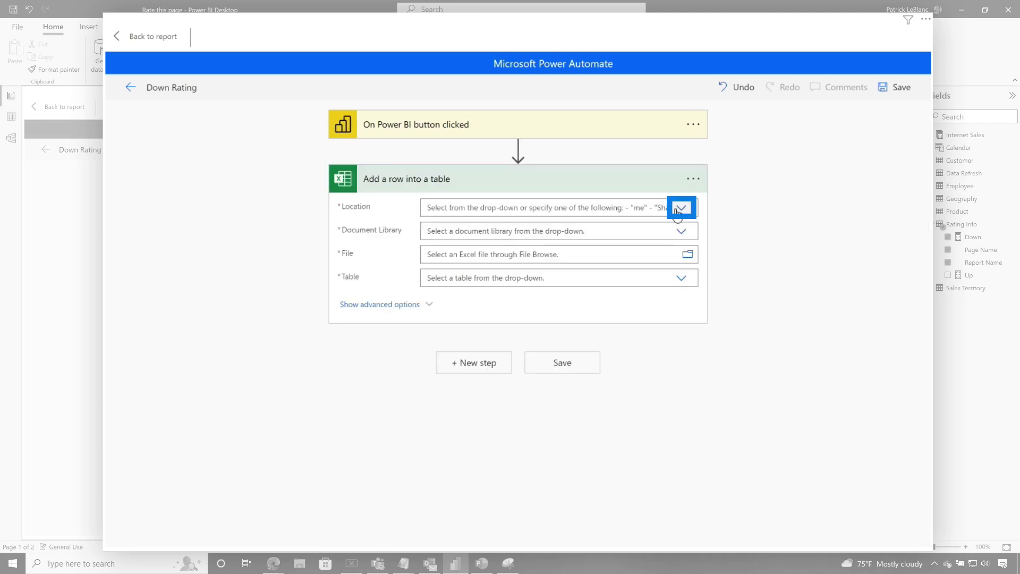
Target Group - Surveys, Documents library, Report Rating.xlsx and the Ratings table
click(677, 212)
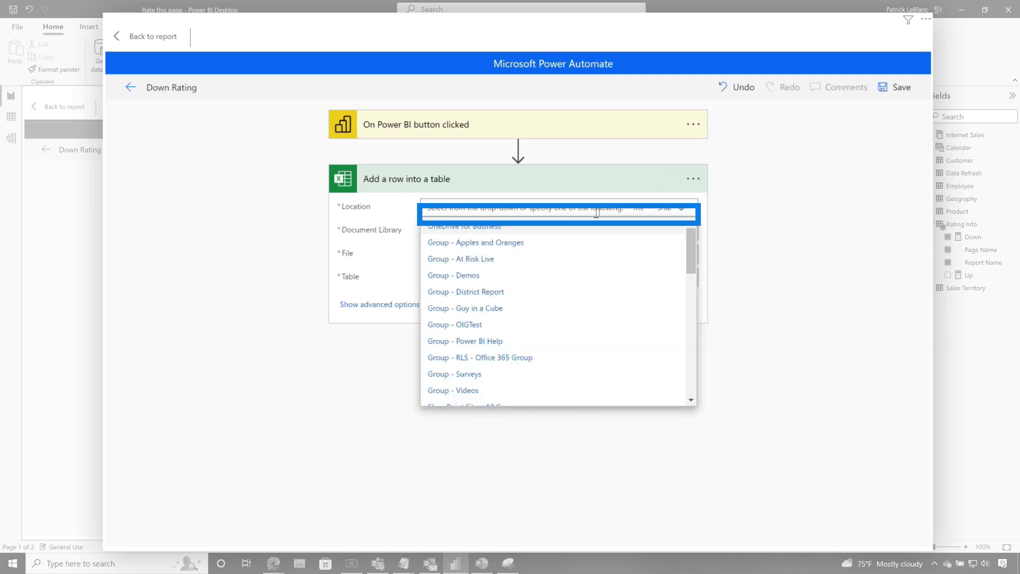
click(467, 374)
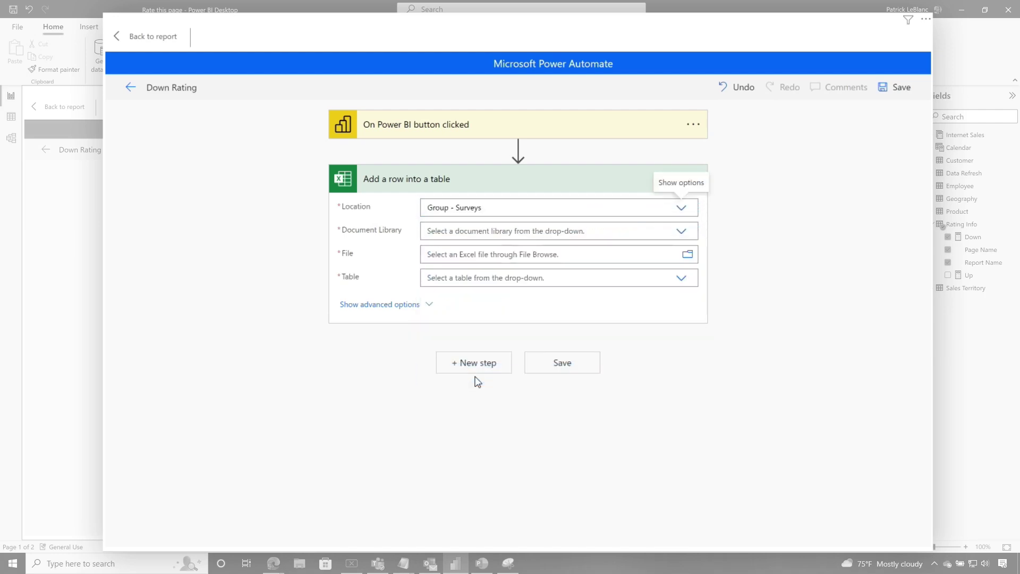
click(683, 235)
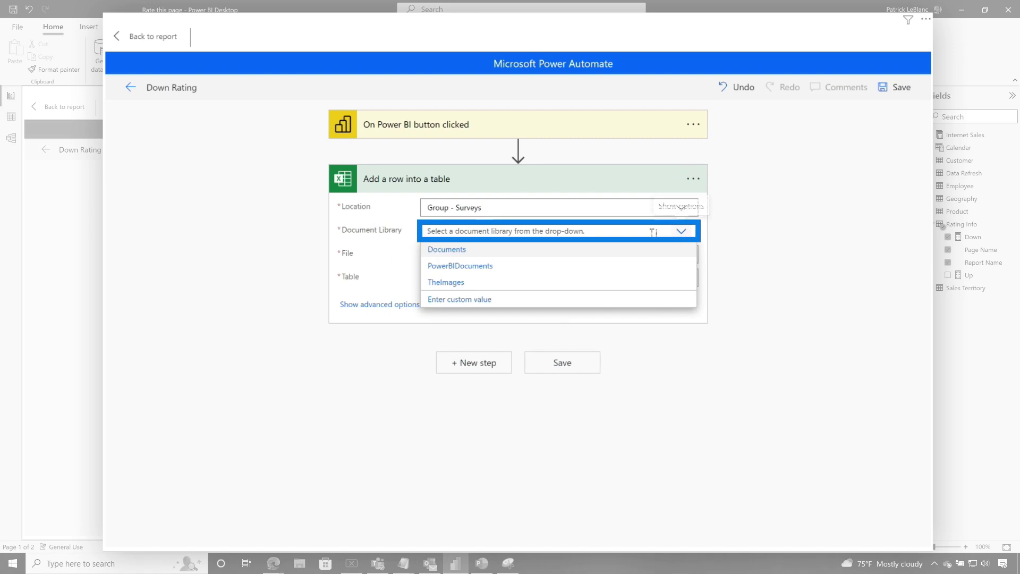
click(467, 256)
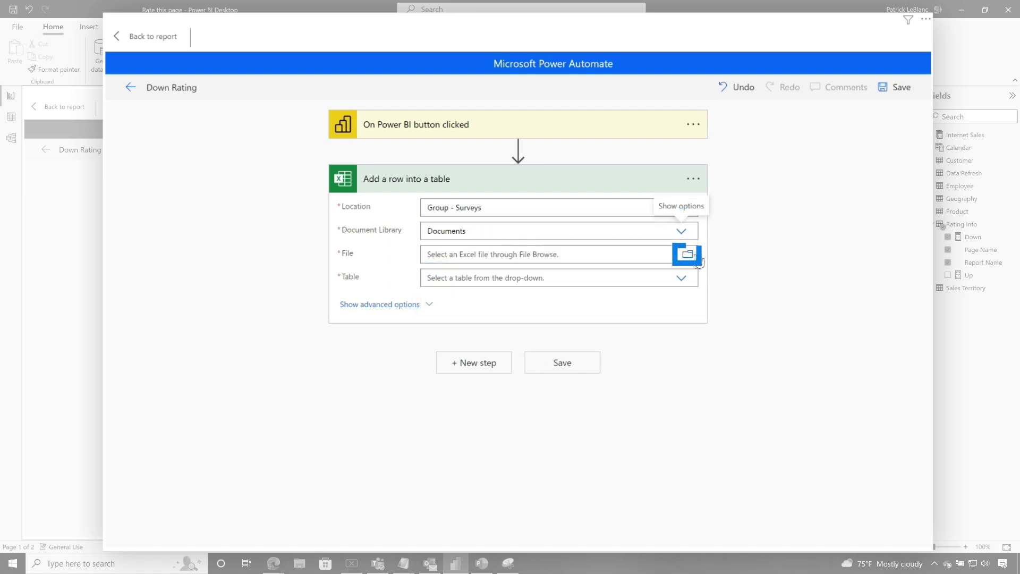
click(688, 255)
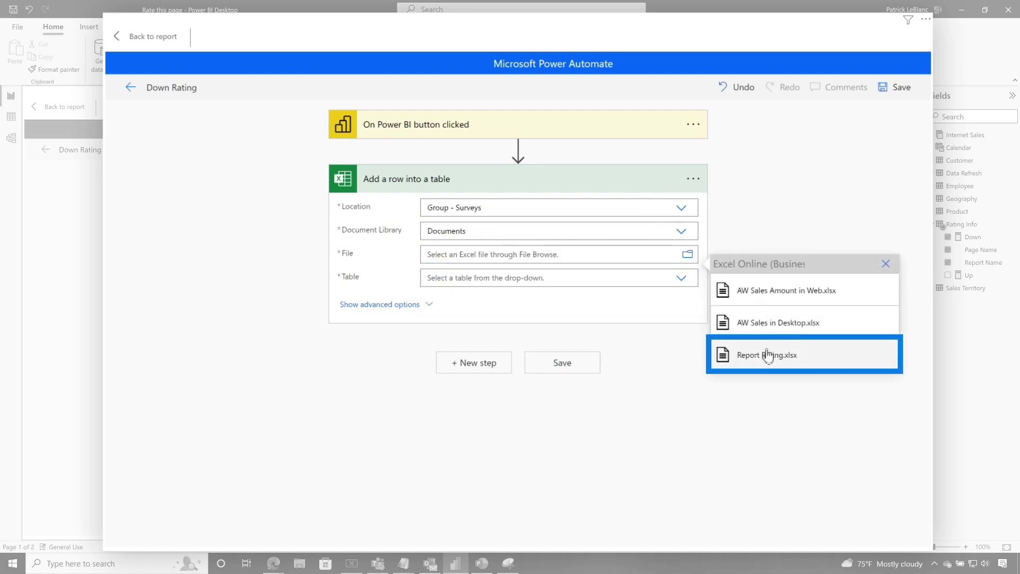
click(768, 355)
click(679, 278)
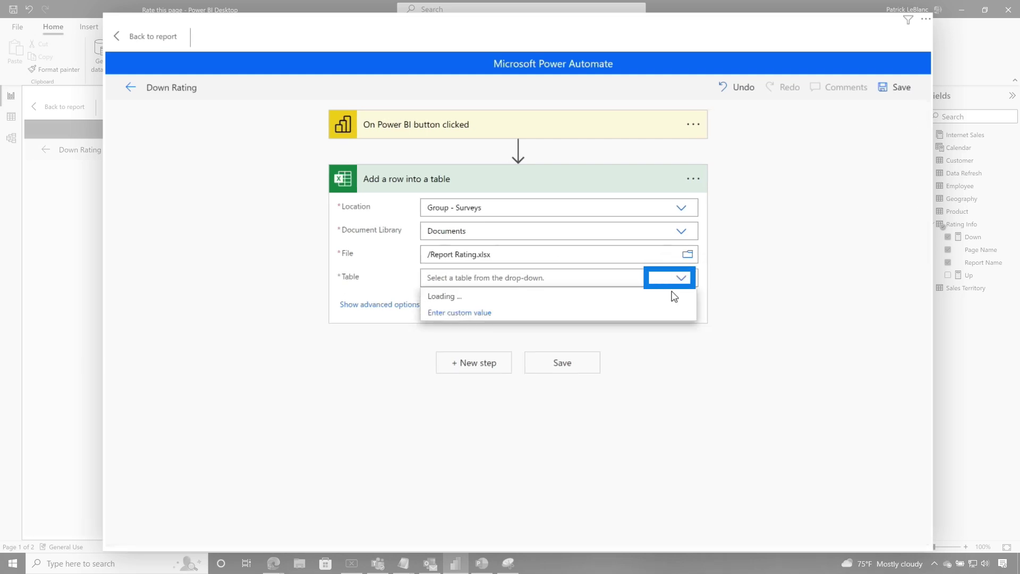
click(453, 299)
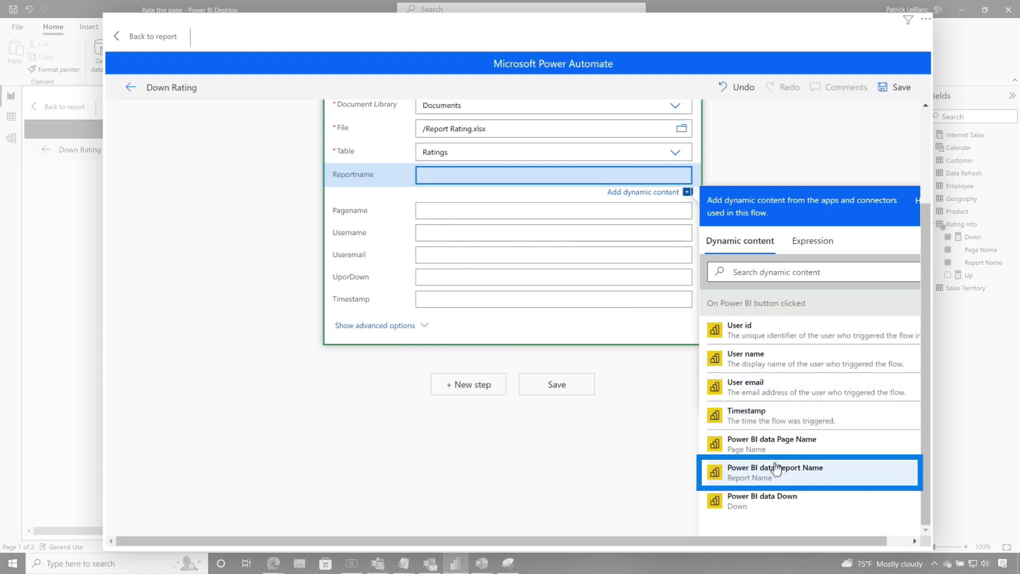
Map Reportname, Pagename, Username and Useremail to Report Name, page name, user name and email
click(751, 475)
click(616, 260)
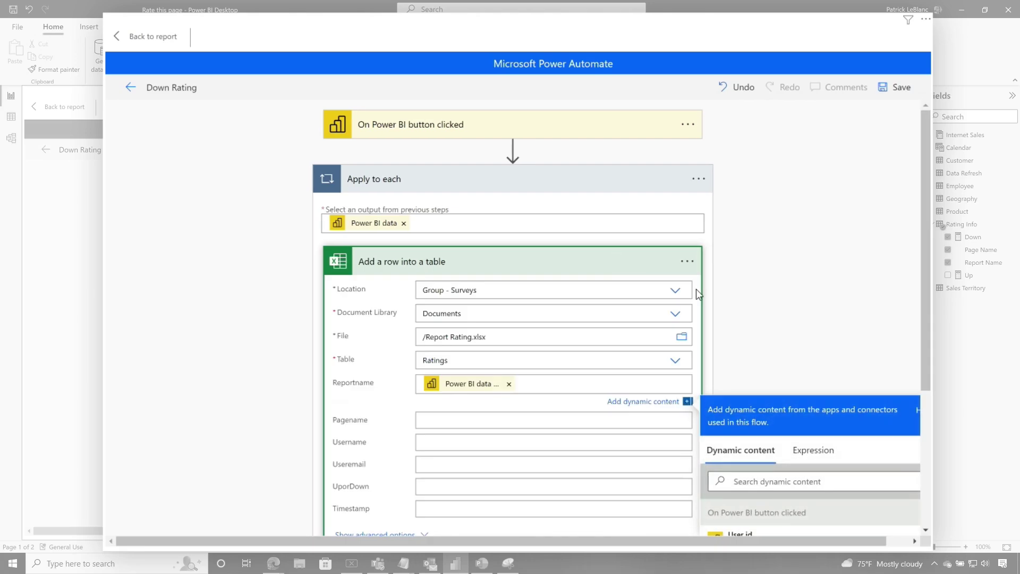
scroll(697, 291, down, 4)
click(436, 209)
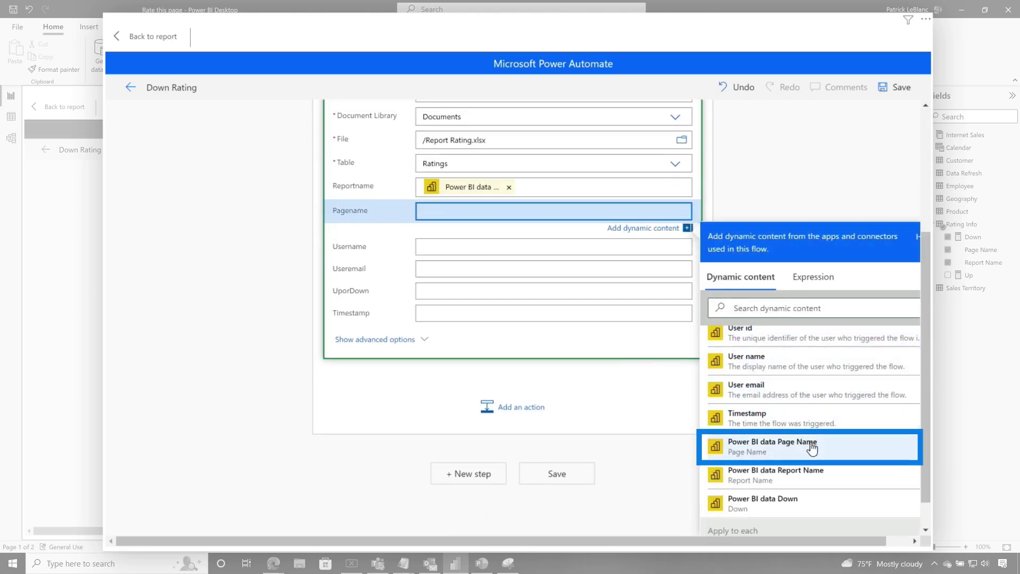
click(811, 448)
click(478, 237)
click(771, 435)
click(446, 291)
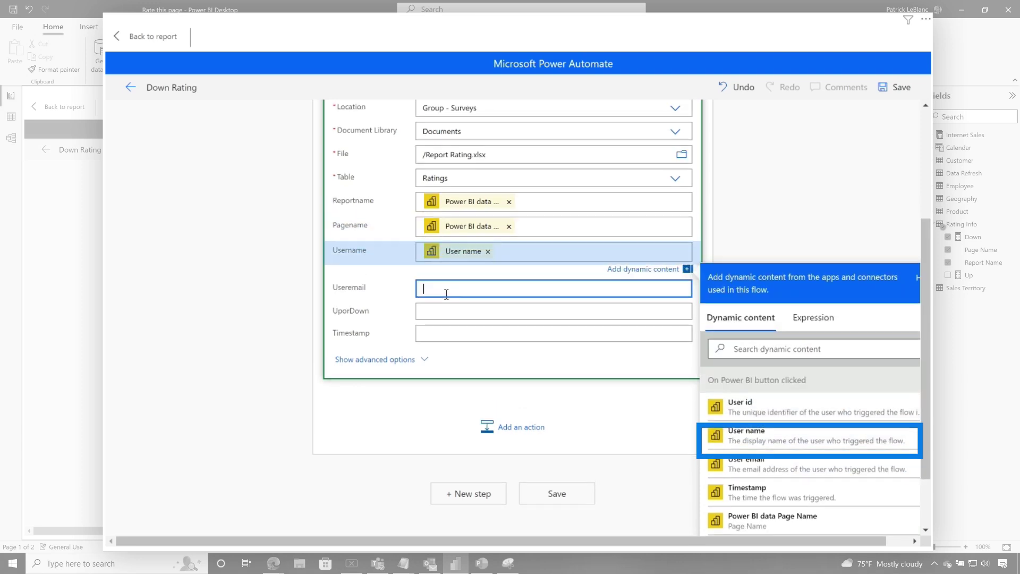
click(776, 467)
Map UporDown to the Power BI Down value and Timestamp to the trigger time
click(531, 322)
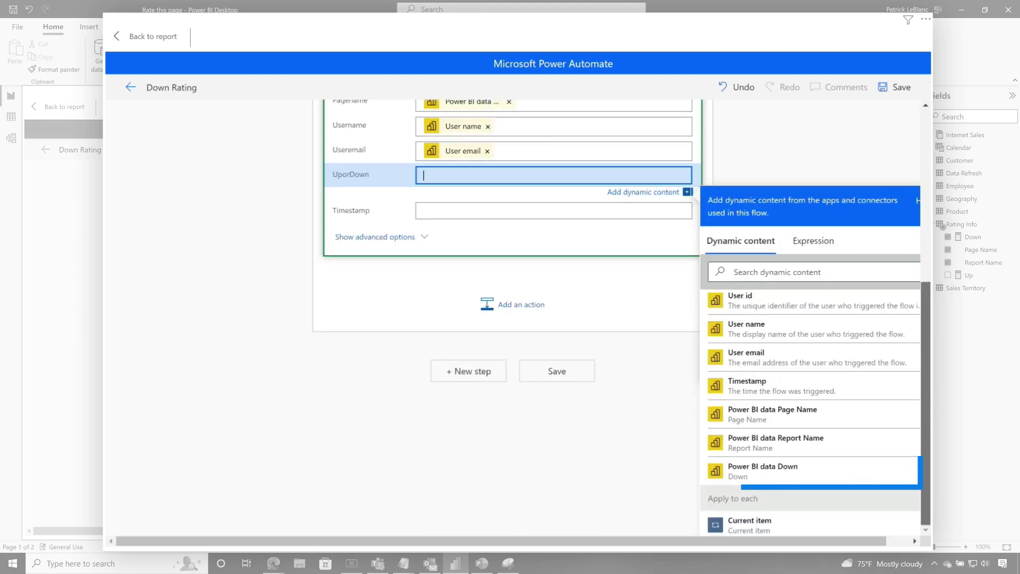
click(770, 472)
click(432, 214)
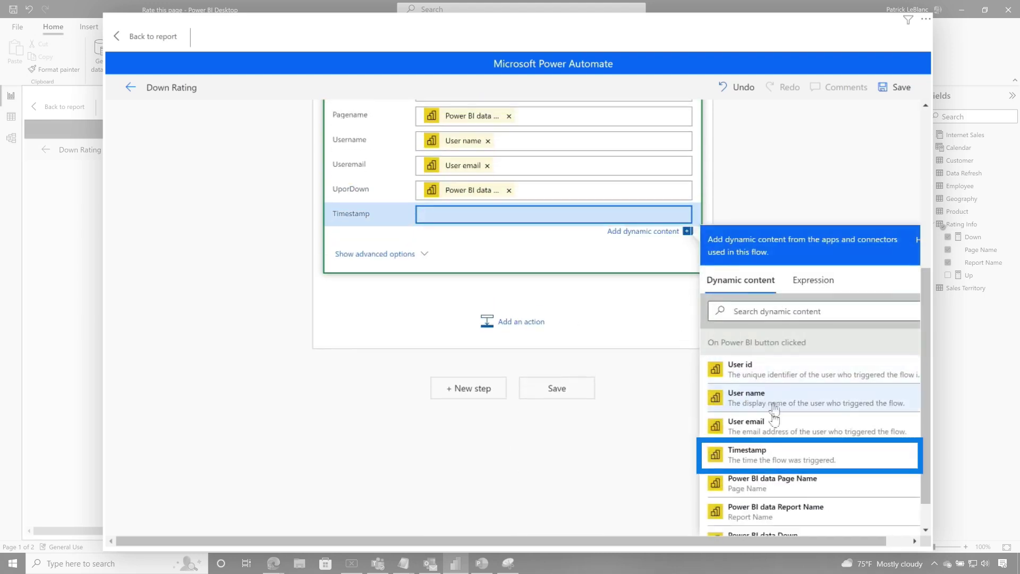
click(768, 454)
Save and apply the Down Rating flow, then go back to the report
click(898, 87)
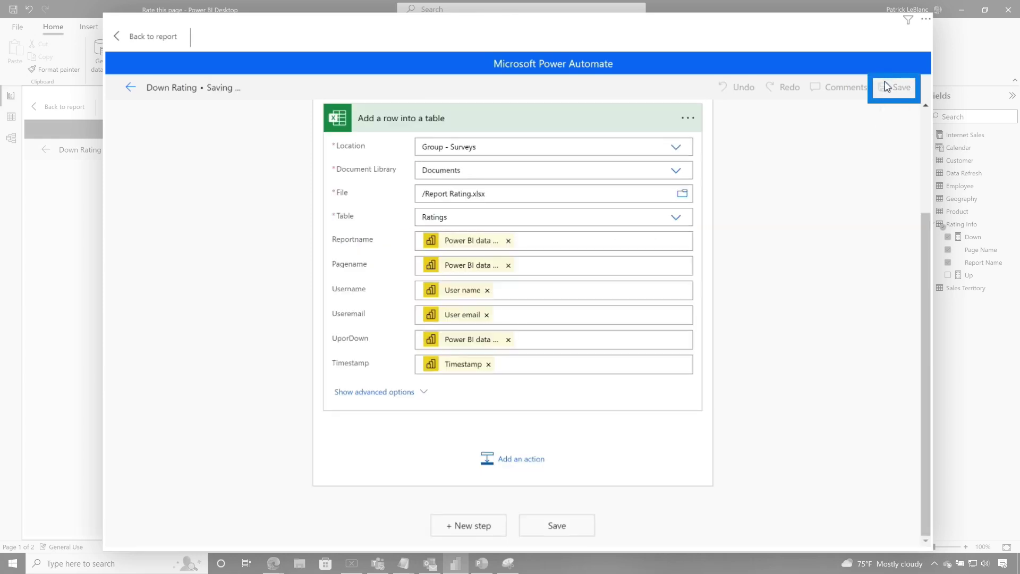
click(869, 88)
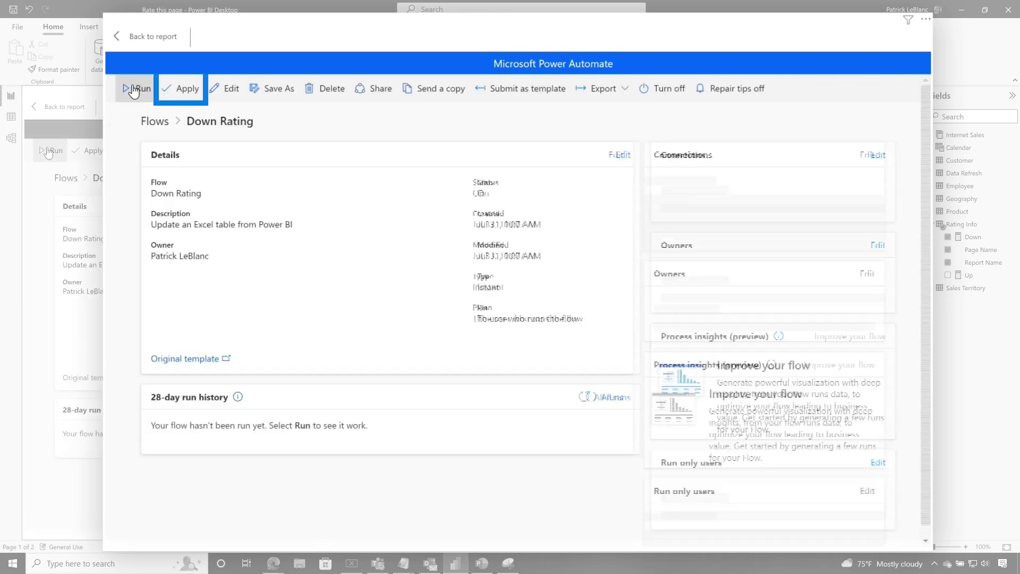
click(139, 37)
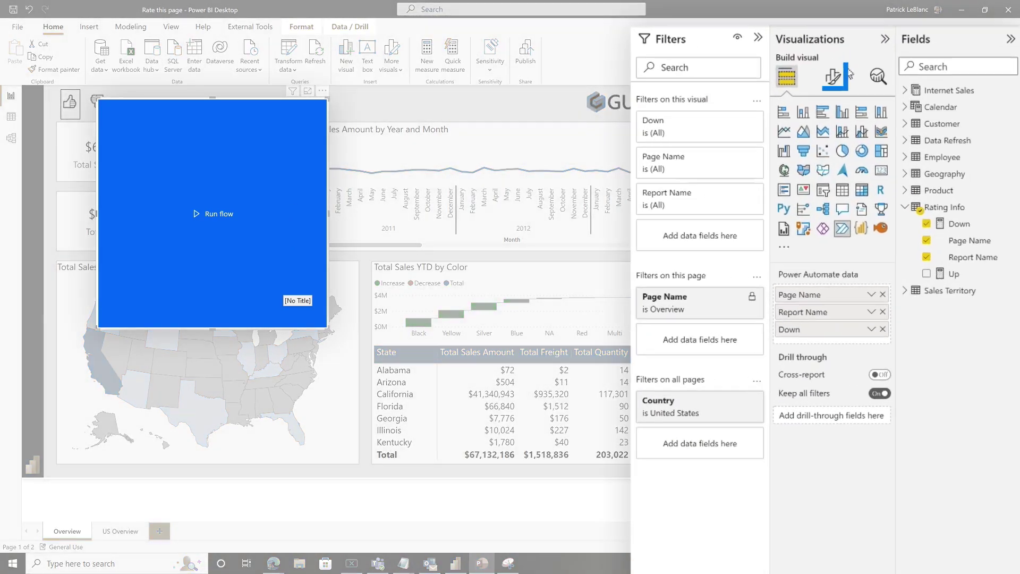
Turn off the flow button's fill and hide its header icons
click(876, 124)
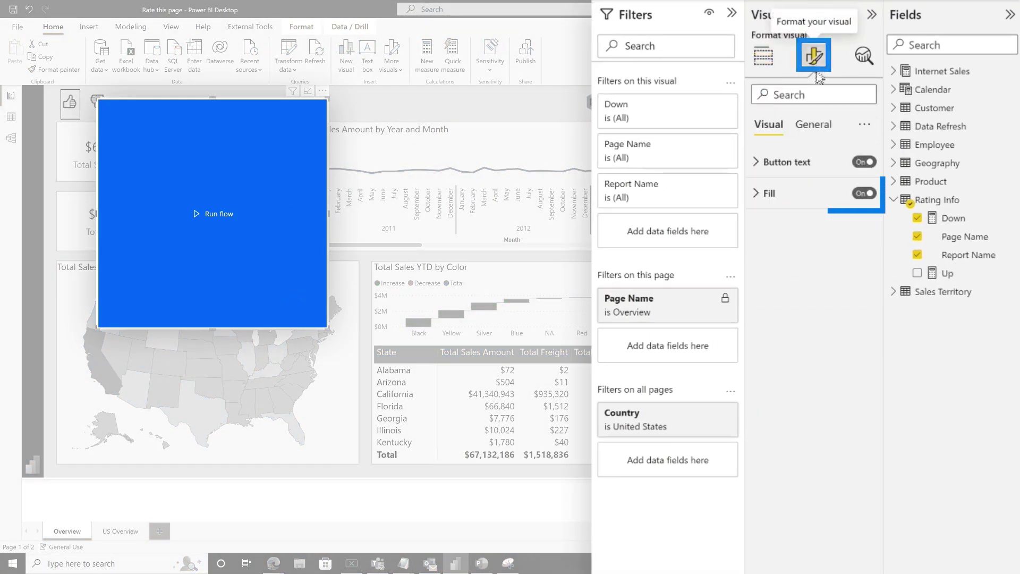
click(863, 194)
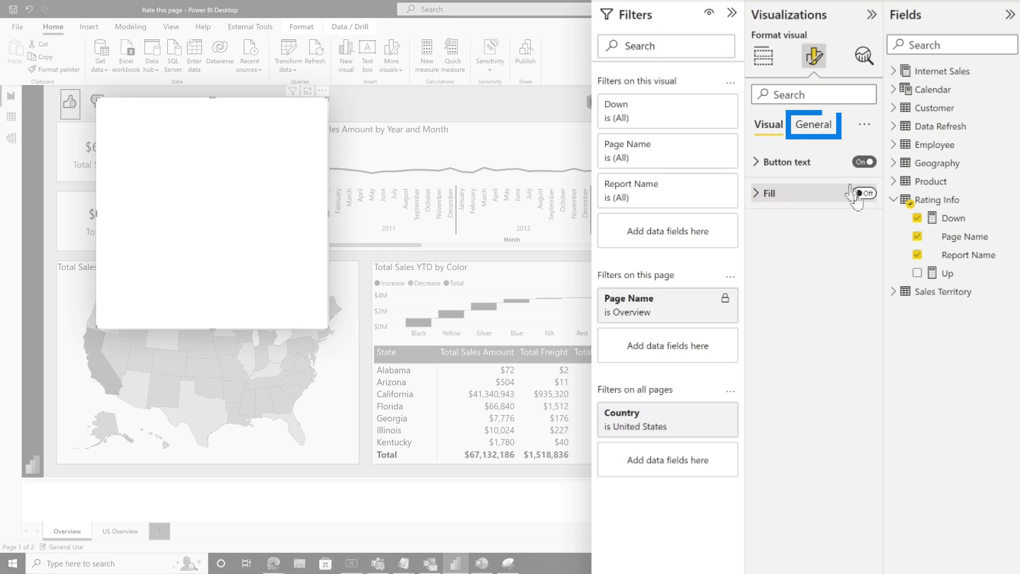
click(815, 126)
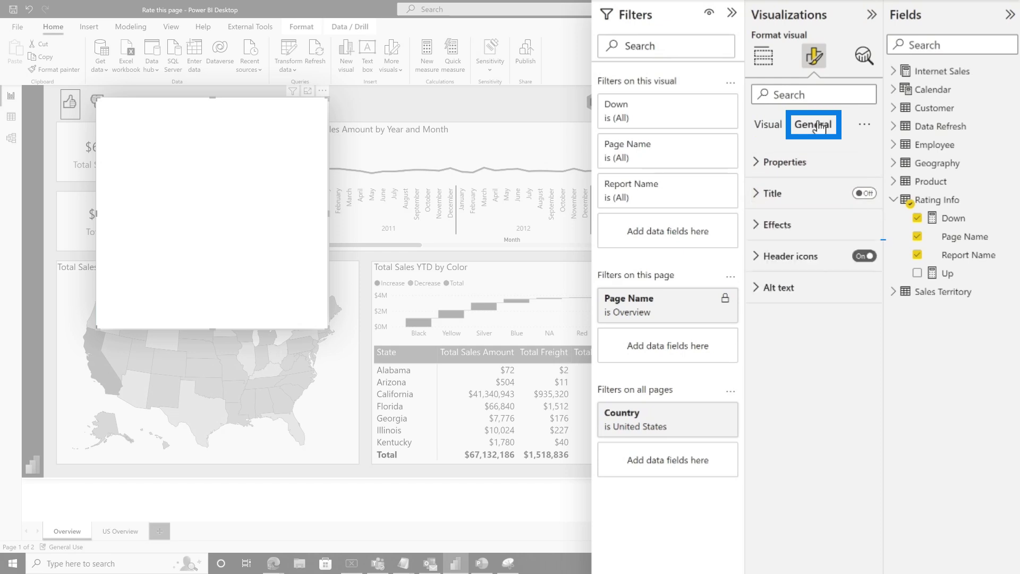
click(865, 256)
Set the button text font colour to a custom light grey matching the background
click(768, 125)
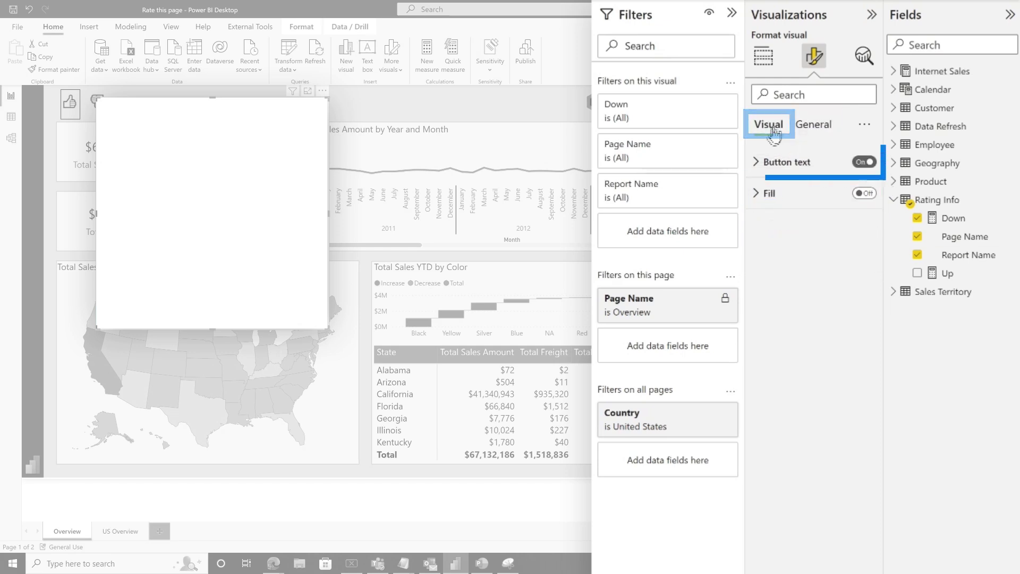
click(778, 162)
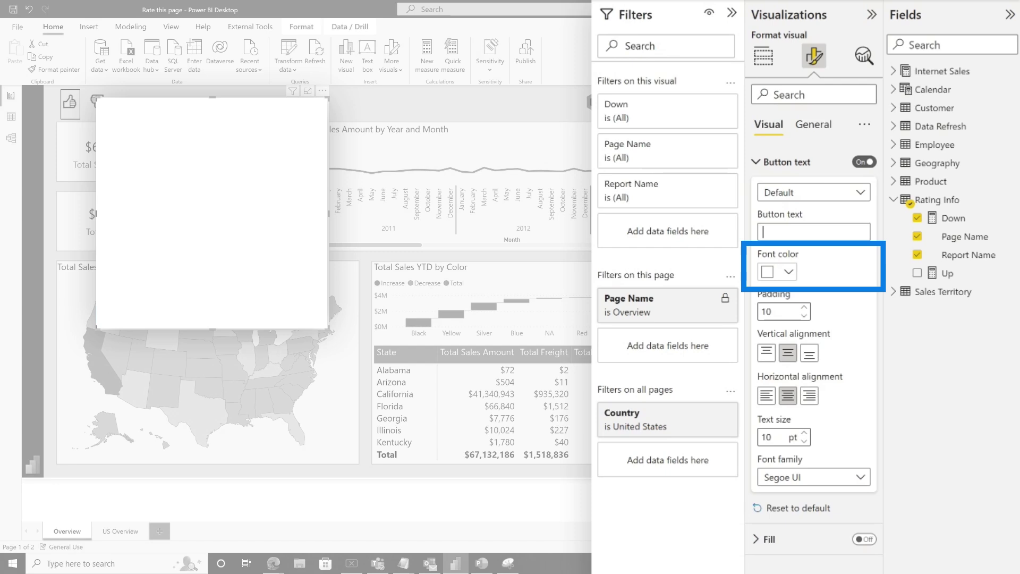
click(776, 271)
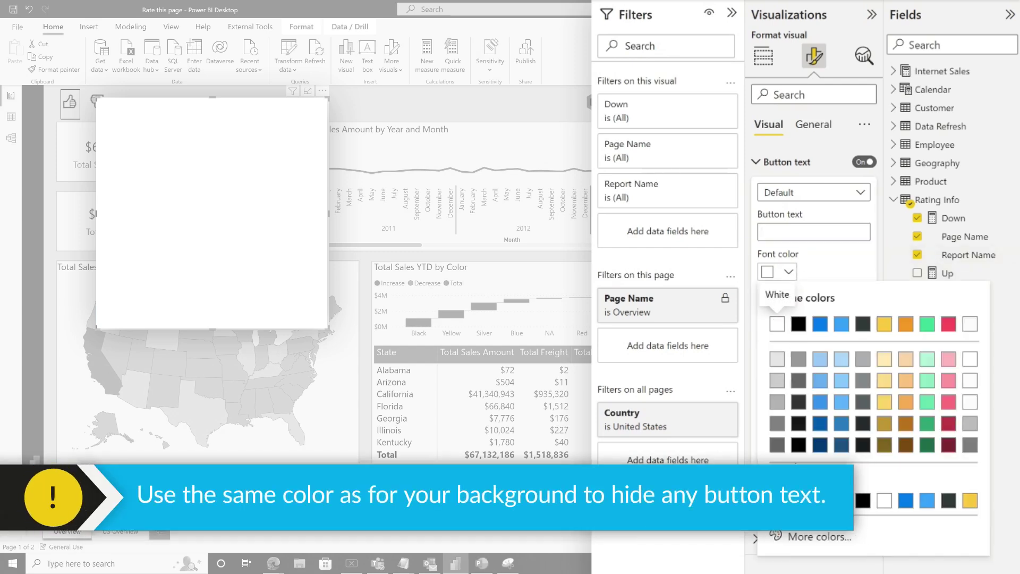
click(801, 540)
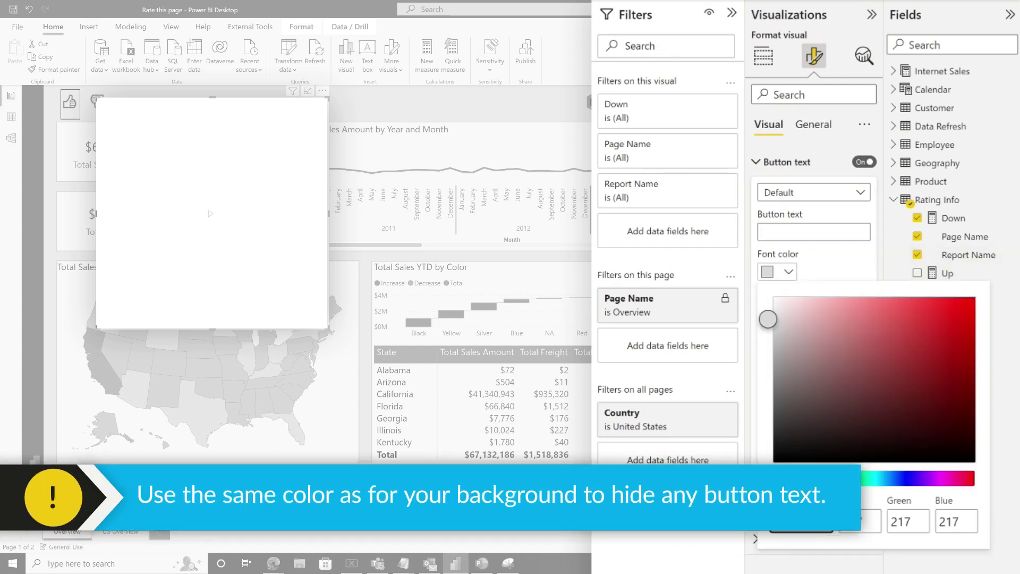
click(812, 124)
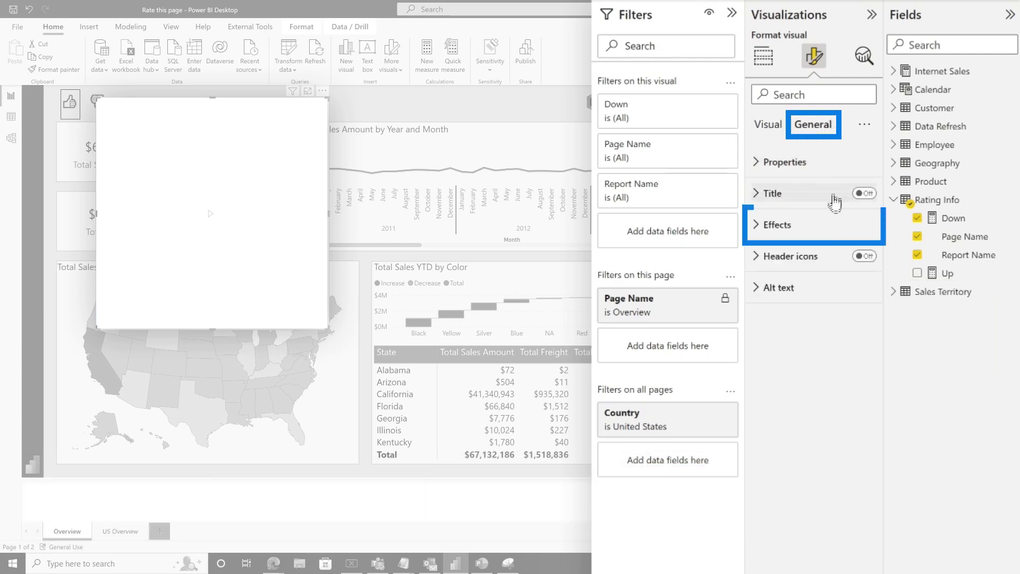
Turn off the flow button's background so it is transparent over the thumbs-up icon
click(777, 225)
click(856, 256)
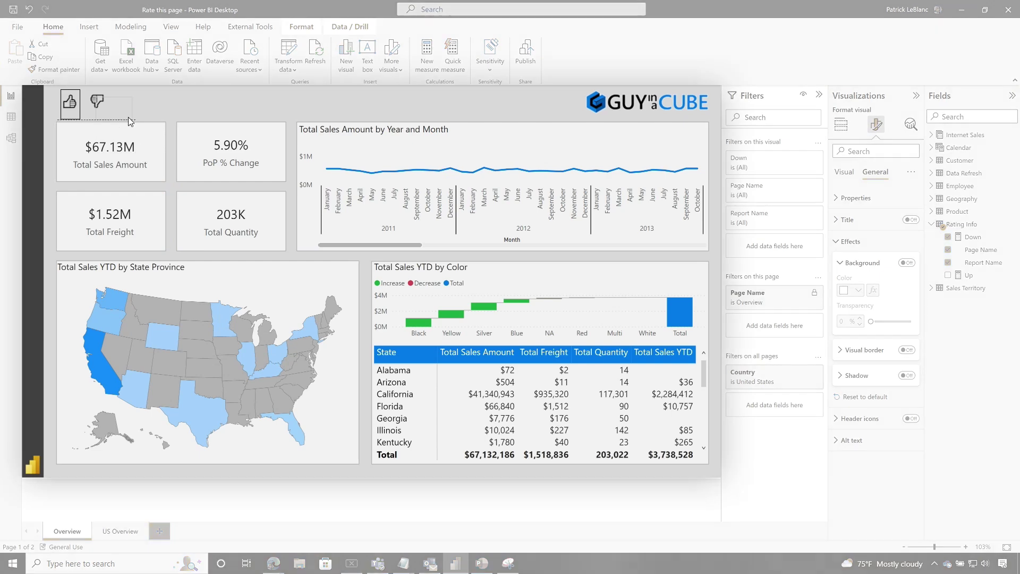
click(129, 116)
Turn on a visual border for the thumbs-down button and preview both rating buttons
click(98, 103)
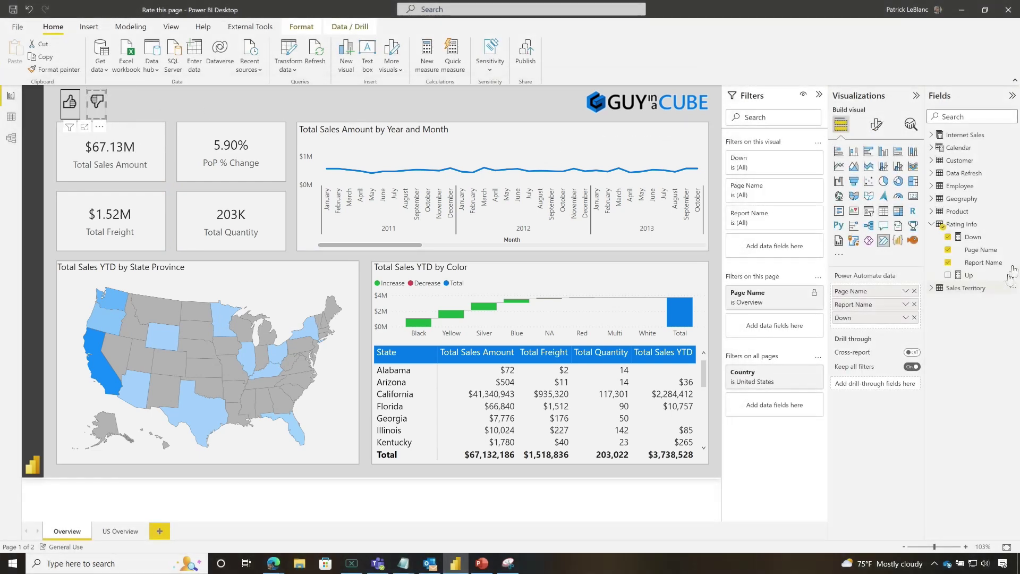
click(875, 124)
click(785, 225)
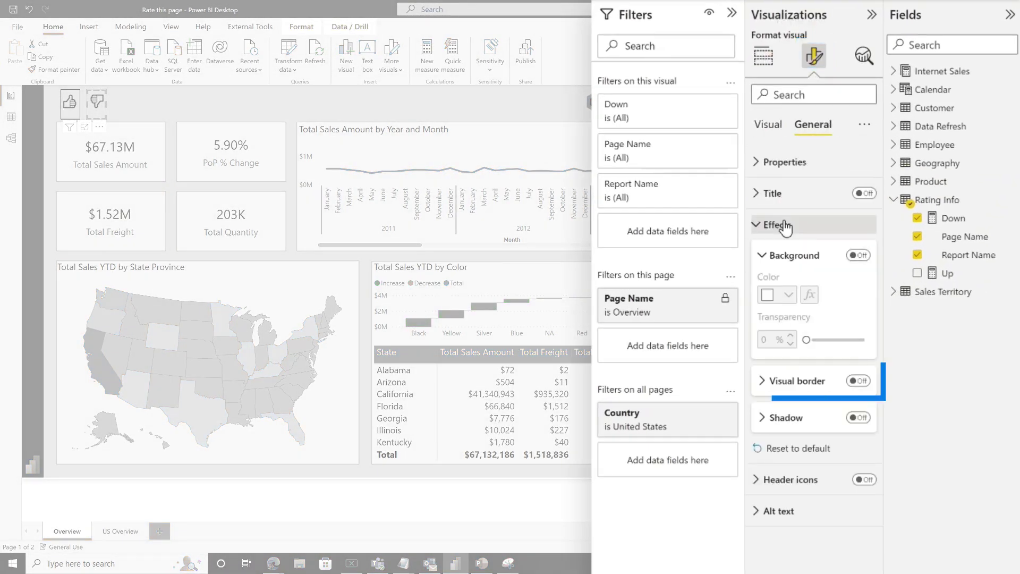
click(858, 380)
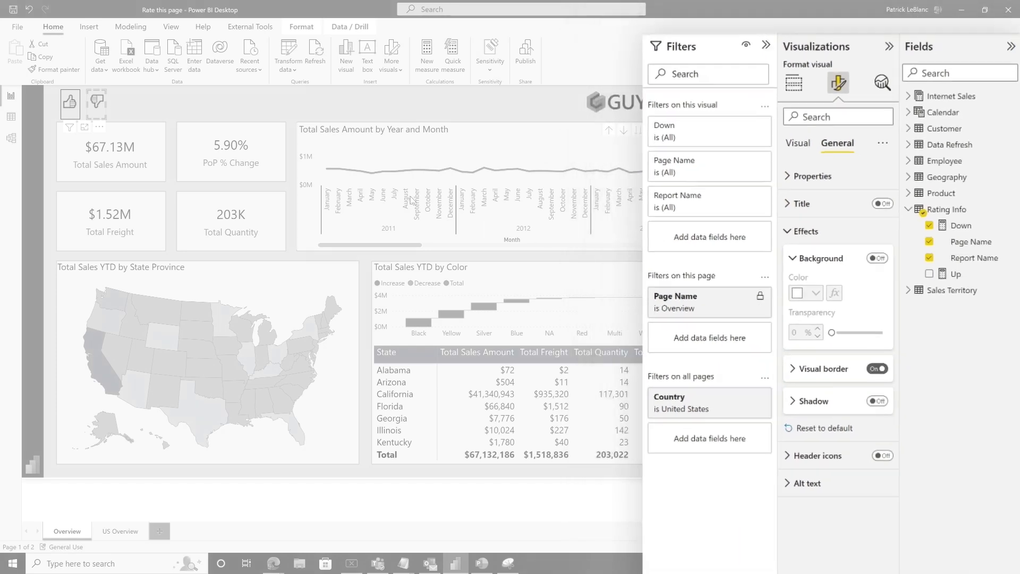
click(183, 104)
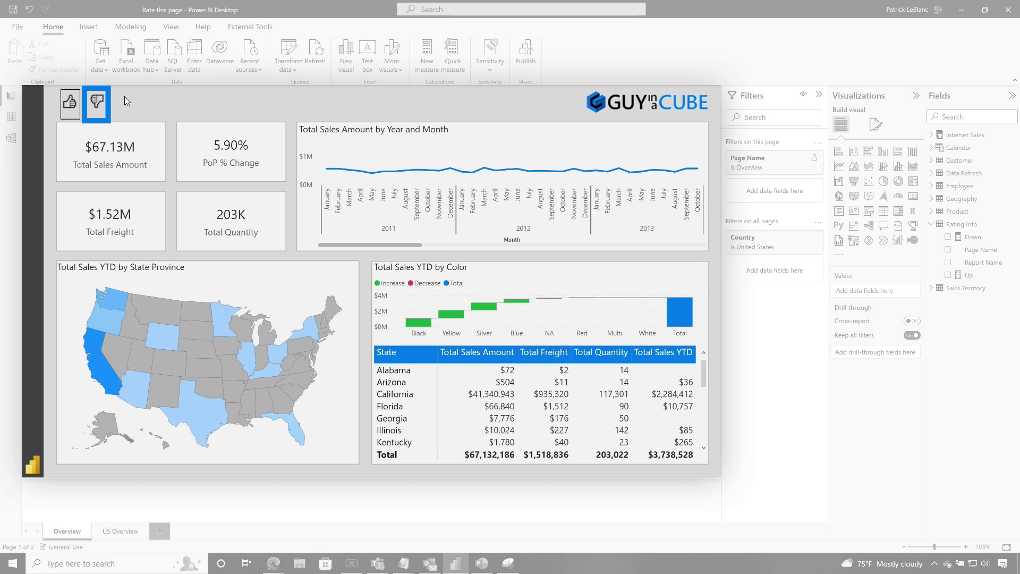
click(94, 104)
Run the thumbs-up flow from Power BI and check Excel for the new Sales/Overview row with UporDown 1
mouse_move(276, 562)
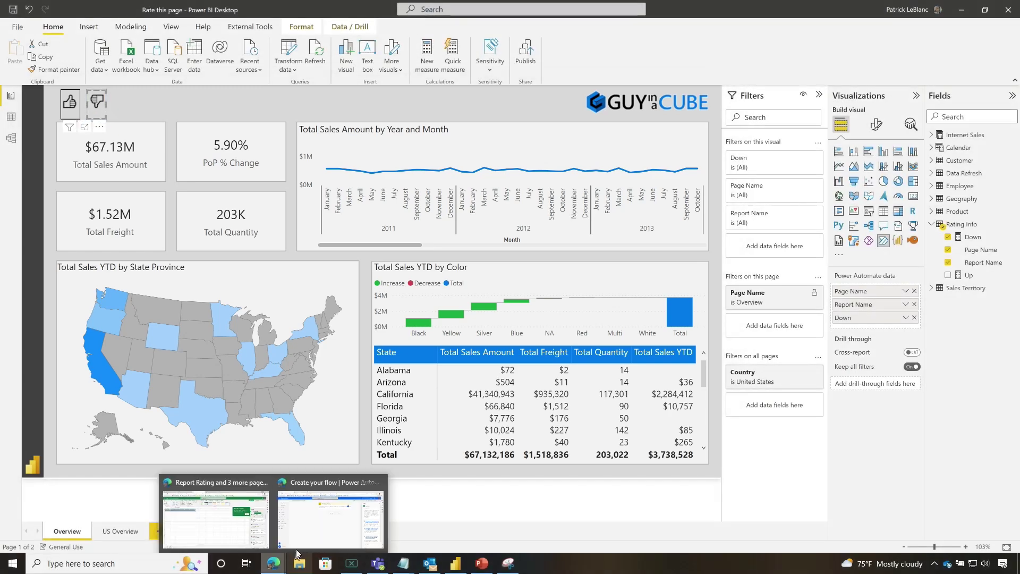
click(249, 518)
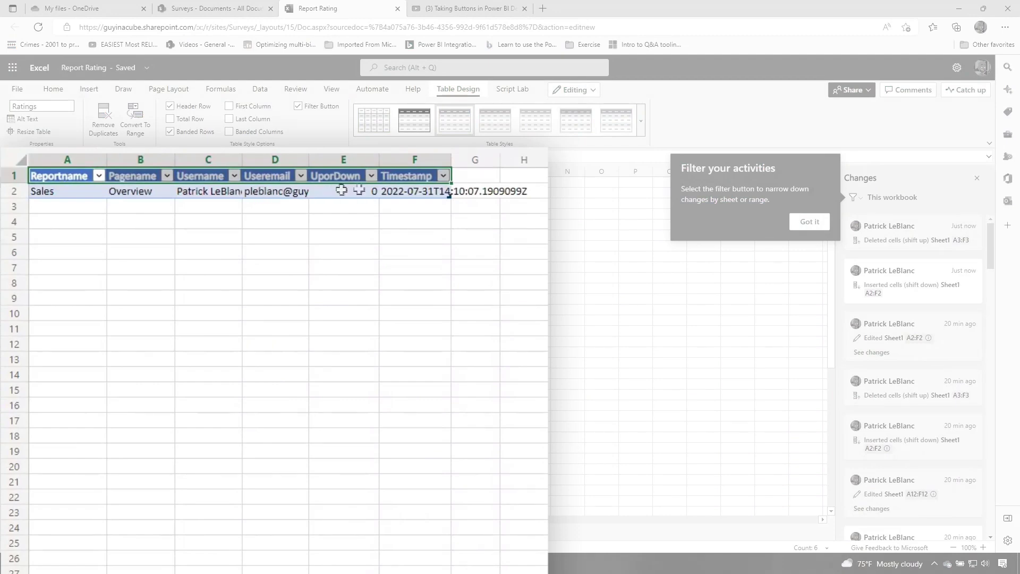
key(alt+Tab)
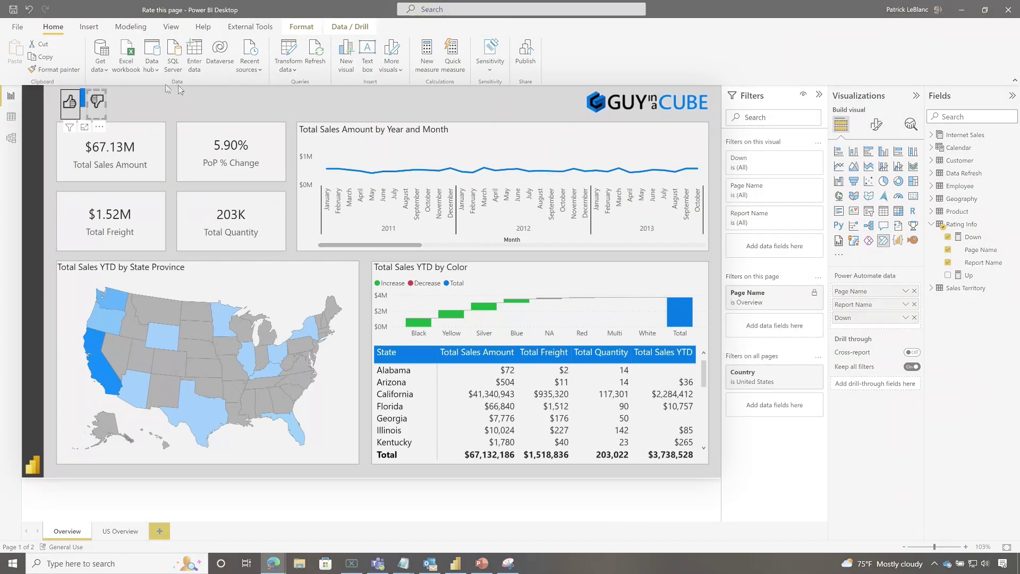
click(73, 108)
key(alt+Tab)
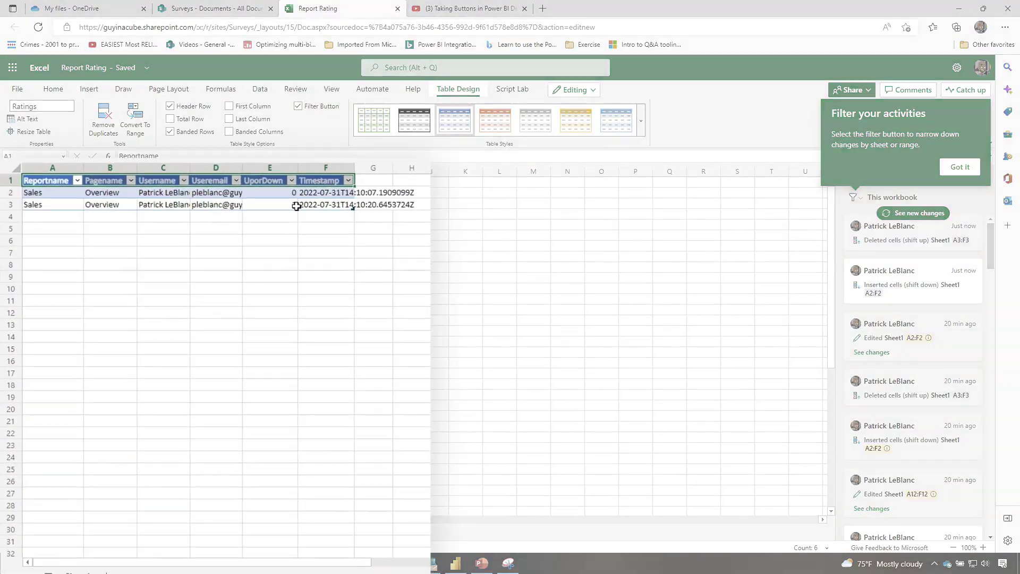